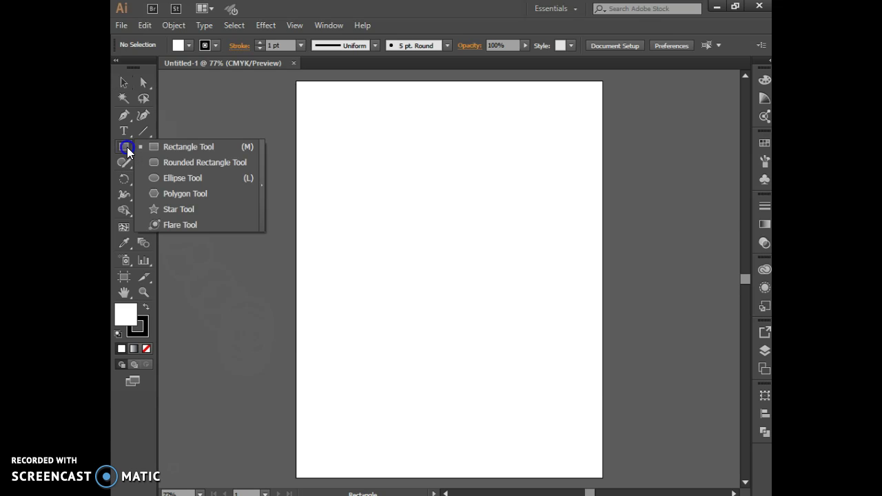
- Draw a roughly circular ellipse slightly above the artboard's centre and fill it with cyan
click(158, 177)
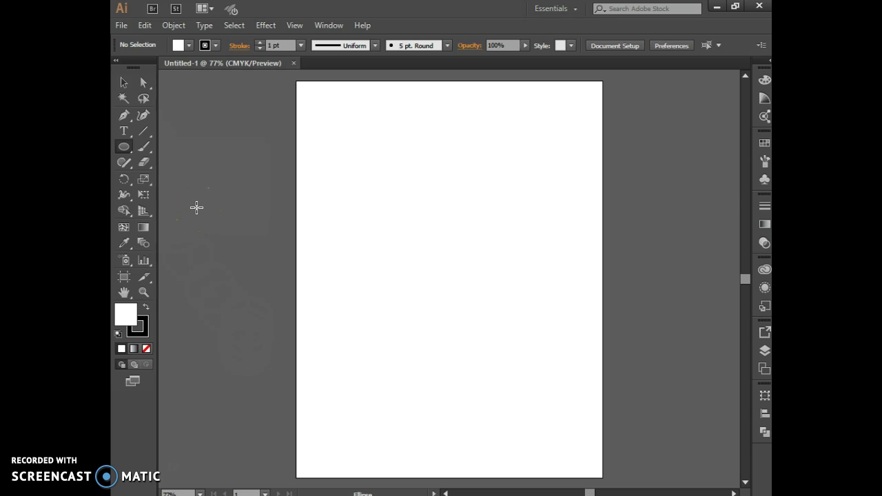
drag(369, 191, 460, 283)
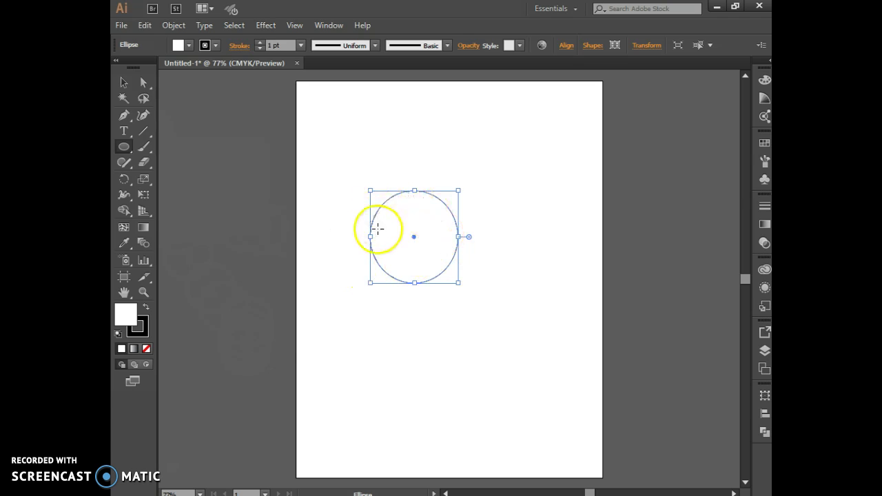
click(127, 227)
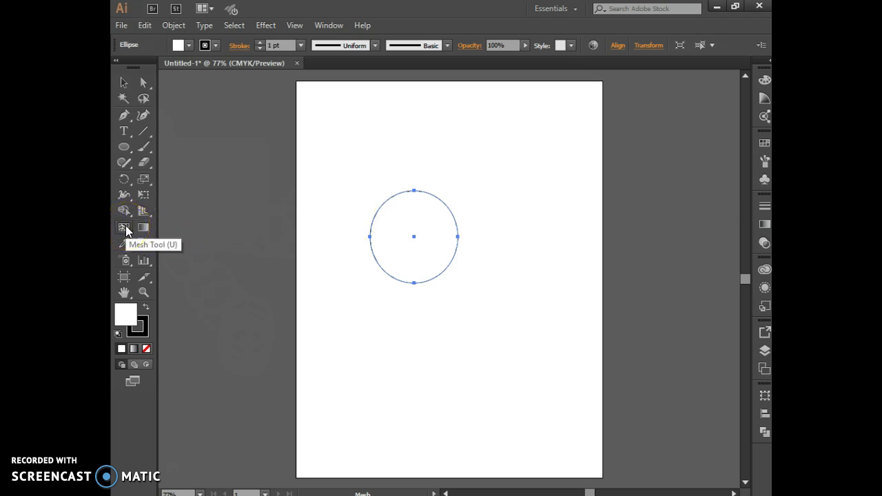
click(125, 227)
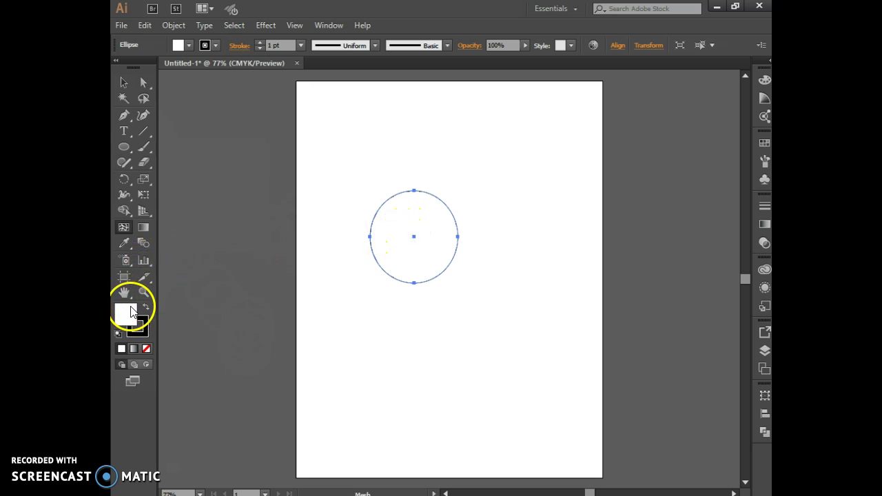
click(188, 45)
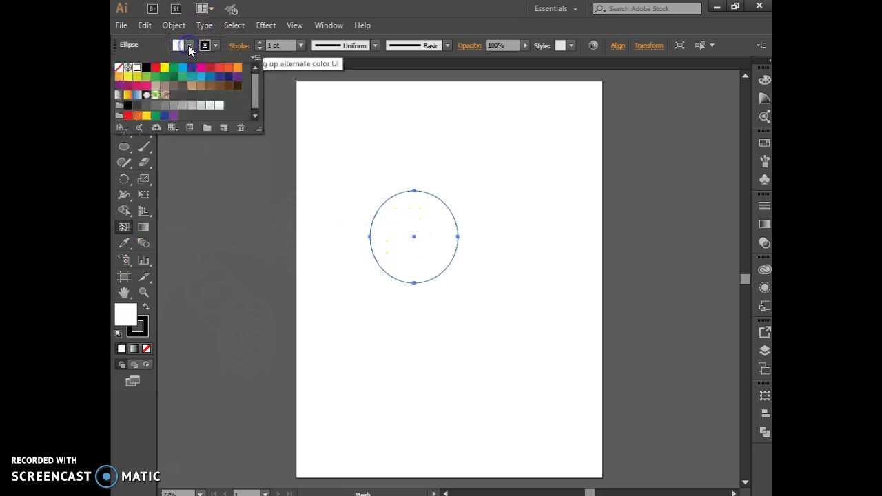
click(183, 67)
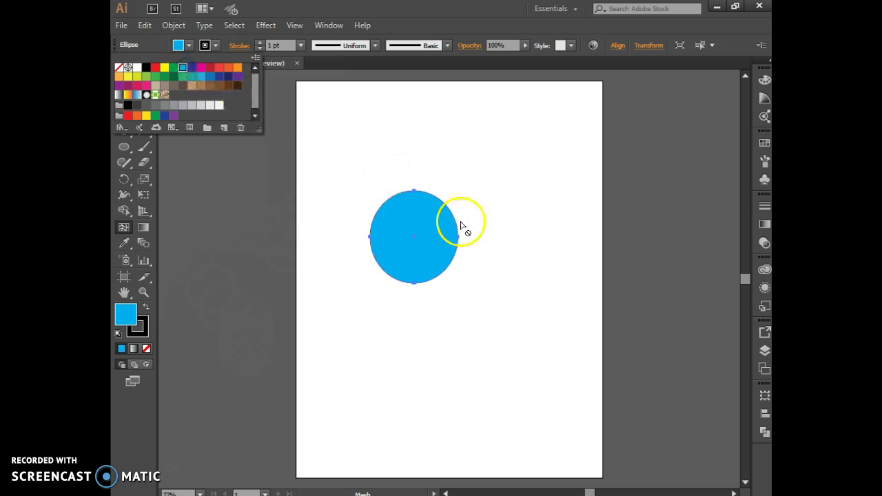
click(391, 237)
- Use the Mesh tool to add mesh points in the circle's left half, right half and upper-right area
click(126, 224)
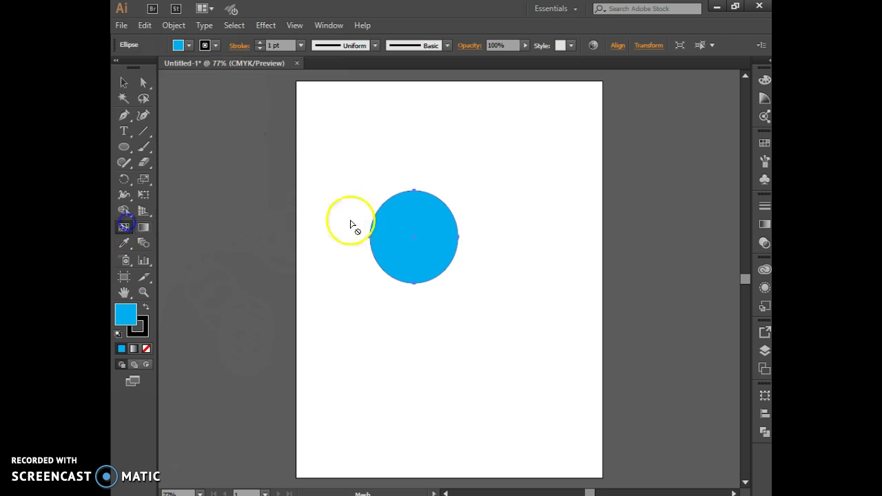
click(396, 240)
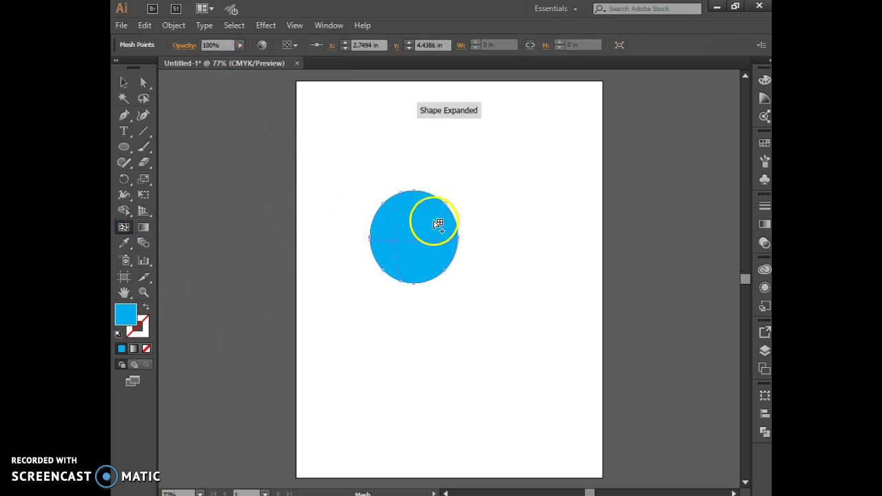
click(394, 243)
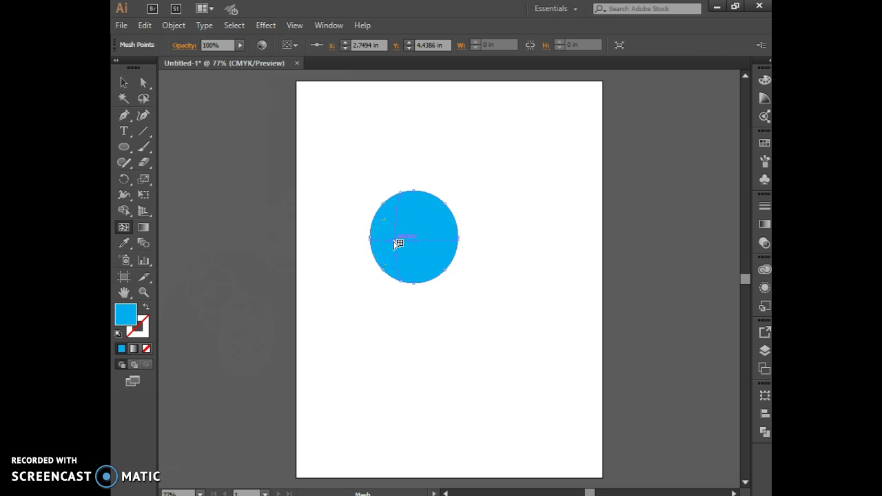
click(432, 241)
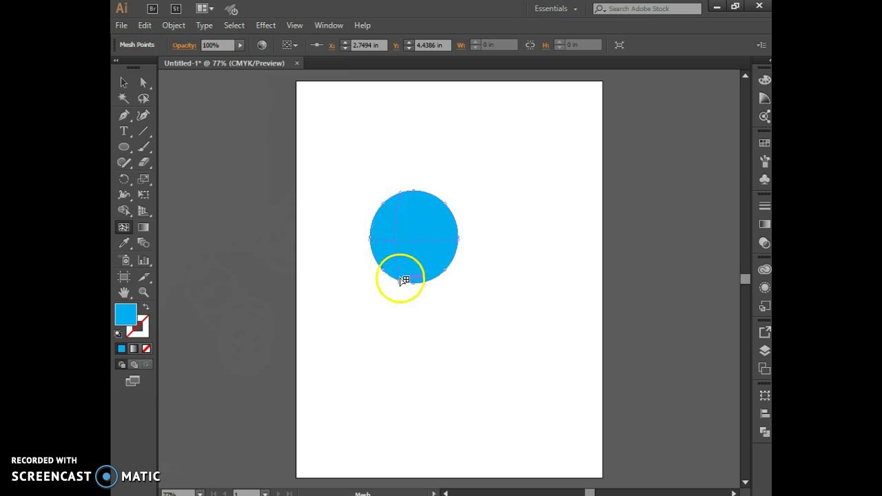
click(432, 242)
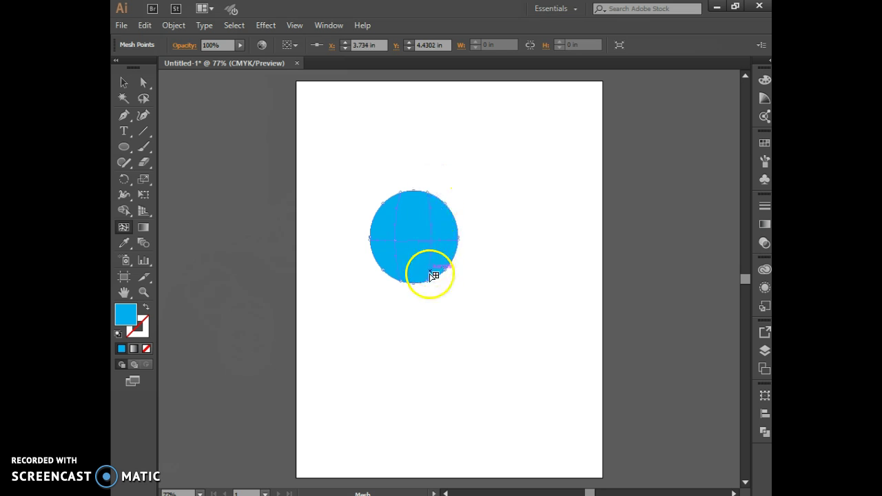
click(432, 215)
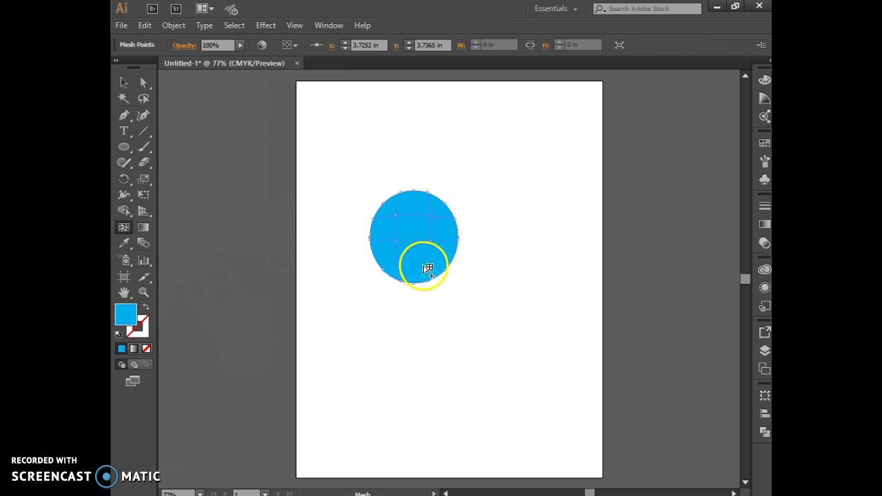
click(411, 210)
click(377, 262)
click(446, 263)
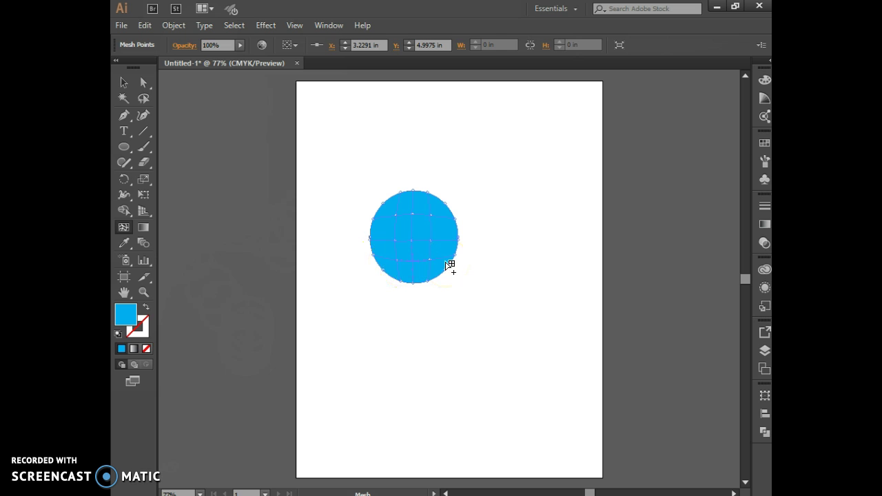
click(435, 261)
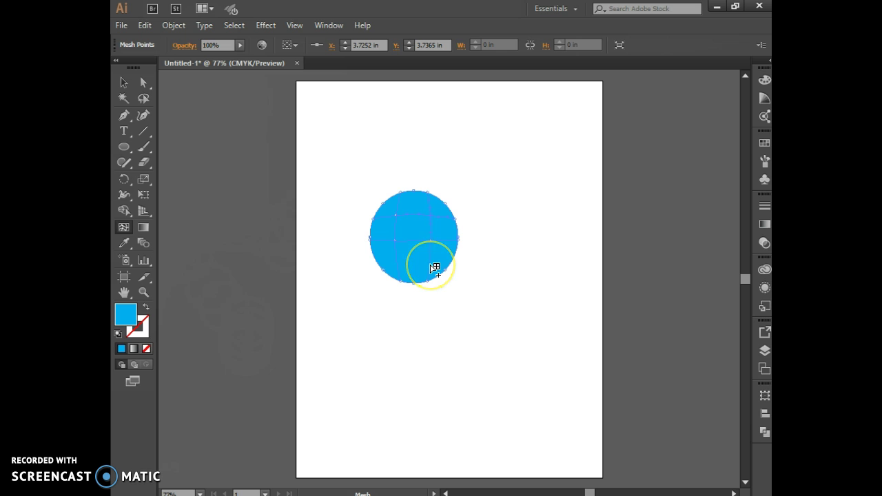
- Add a mesh point on the right vertical mesh line in the circle's lower part, creating a lower horizontal mesh line
click(431, 266)
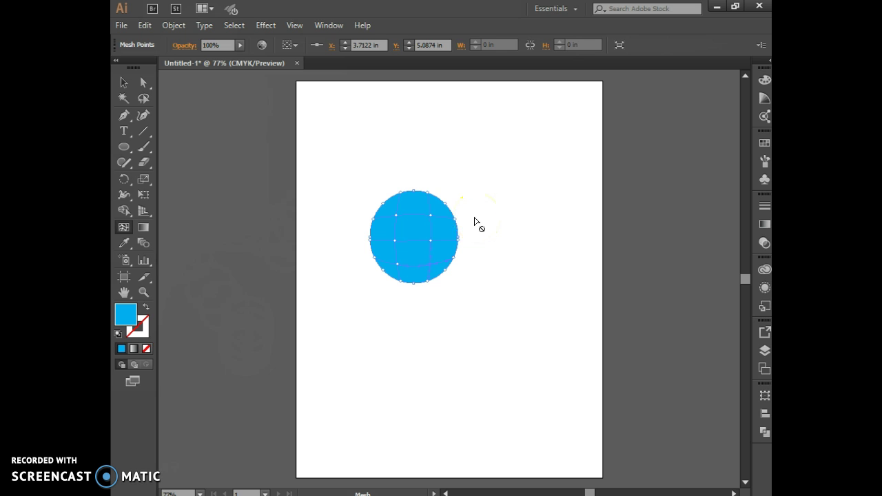
- Shift the upper-left mesh point to about X 2.78, Y 3.67 in and the upper-right one to about X 3.73, Y 3.69 in
key(ctrl+plus)
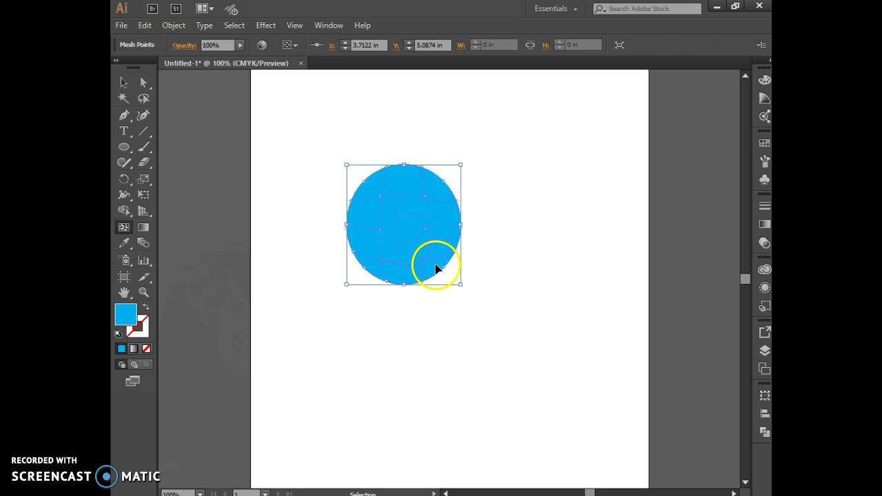
key(ctrl+plus)
key(ctrl+plus)
scroll(428, 251, up, 2)
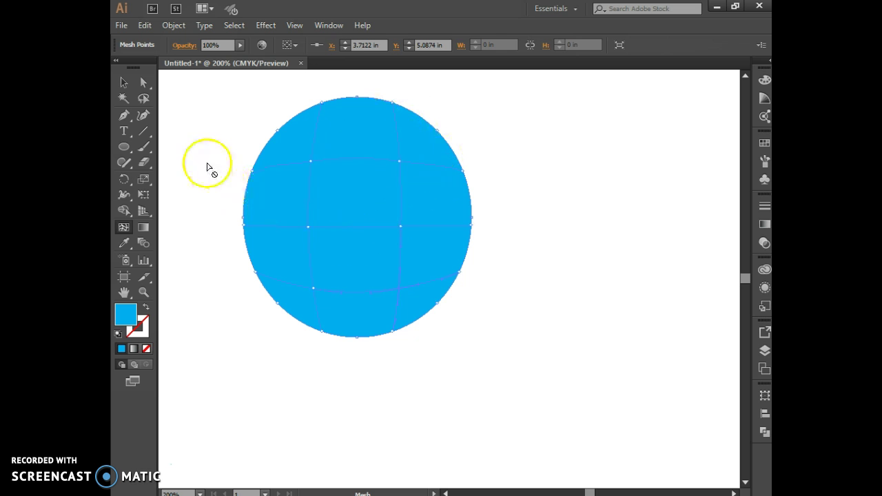
click(147, 85)
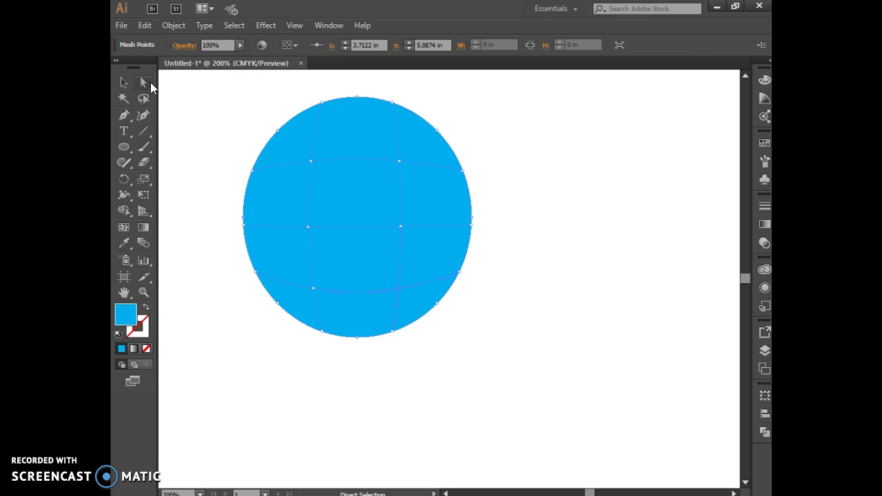
click(312, 162)
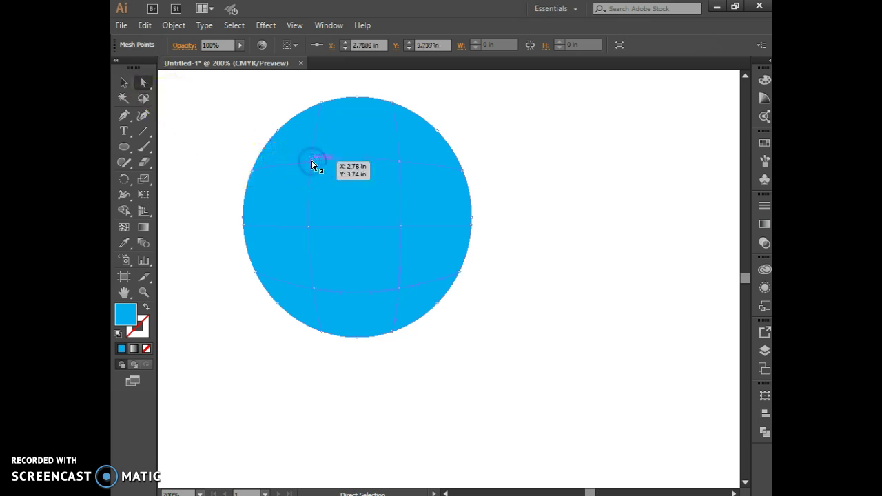
drag(313, 163, 311, 154)
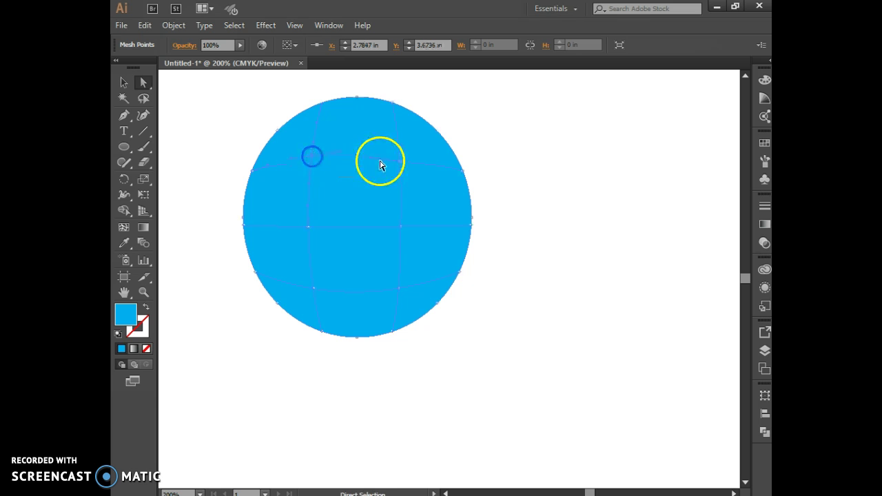
click(400, 163)
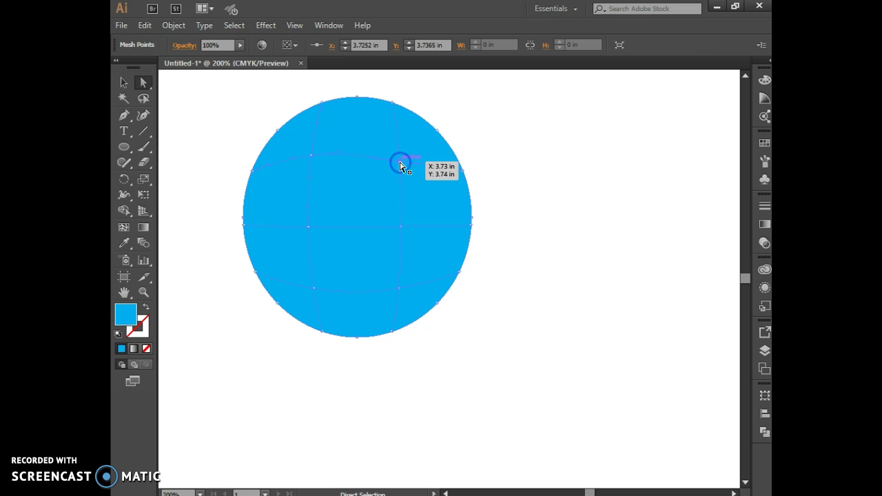
drag(401, 164, 399, 156)
click(418, 260)
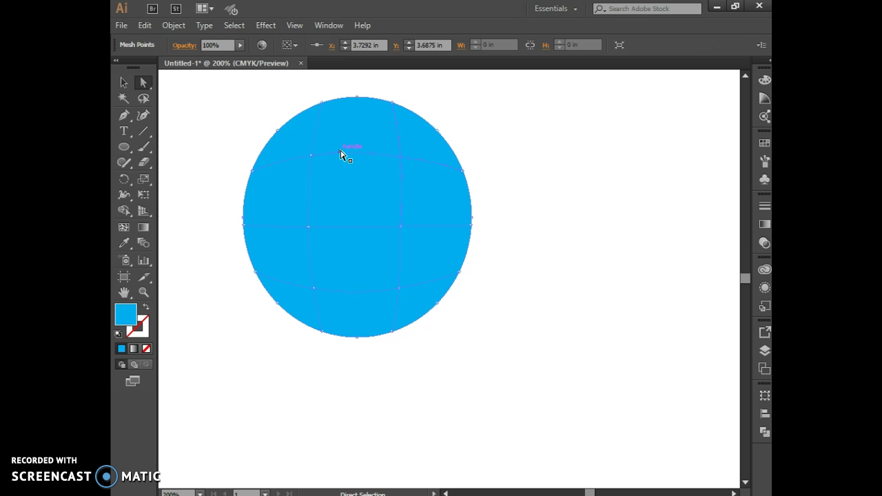
drag(341, 150, 389, 204)
key(ctrl)
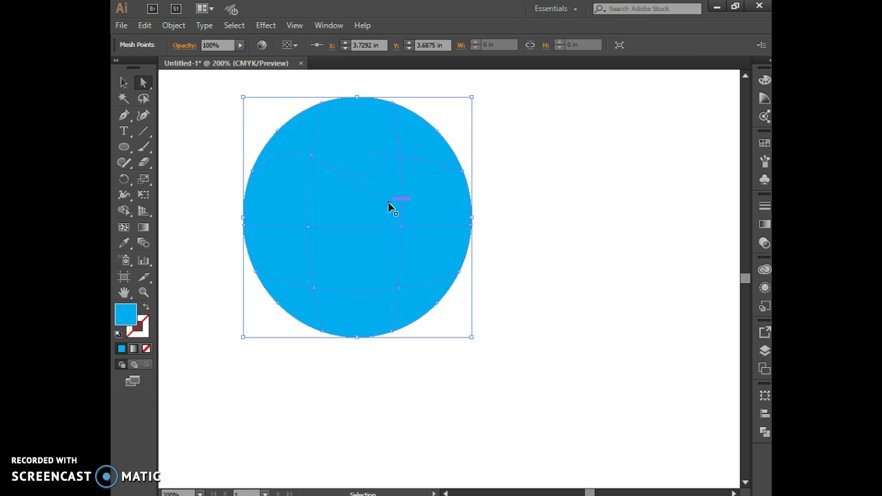
key(ctrl+z)
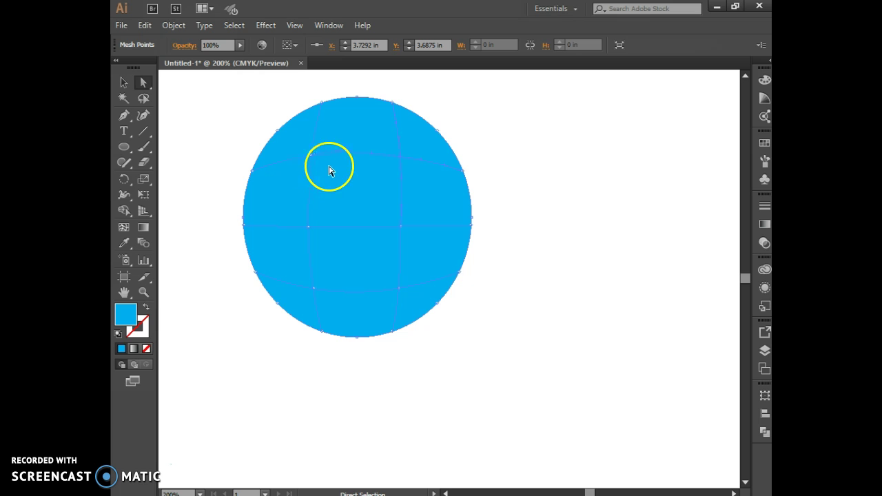
key(ctrl+z)
key(ctrl+z)
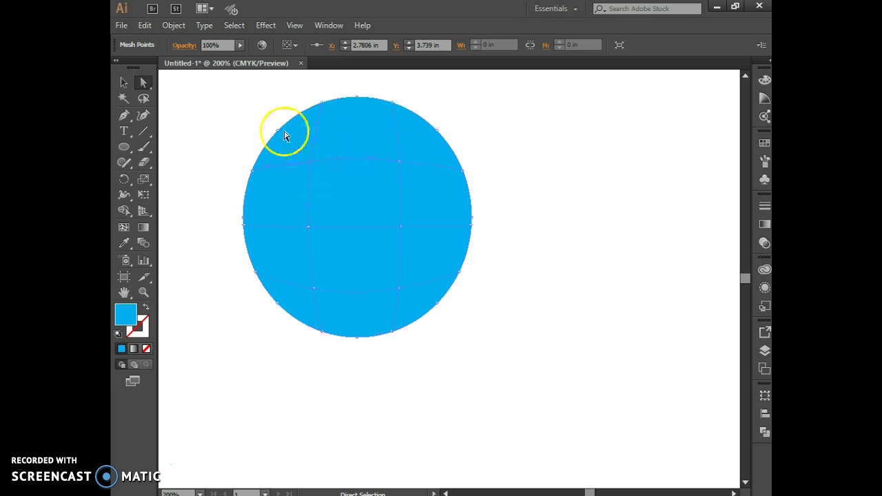
click(147, 26)
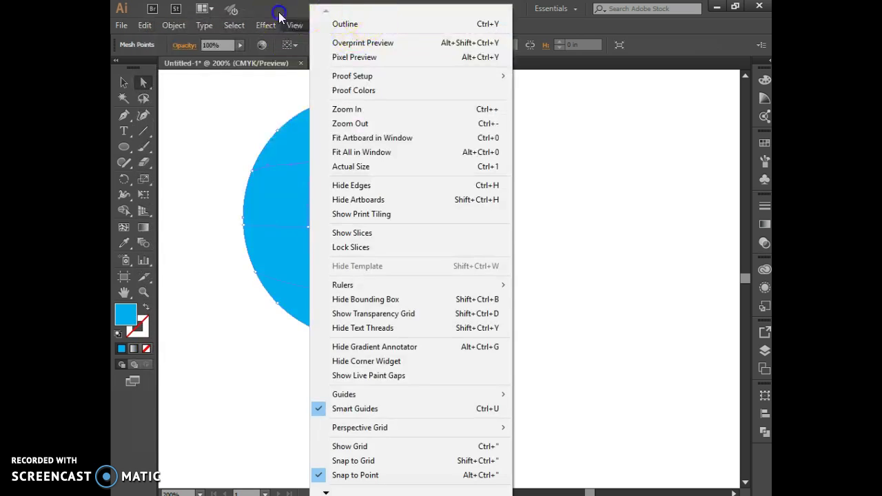
click(280, 18)
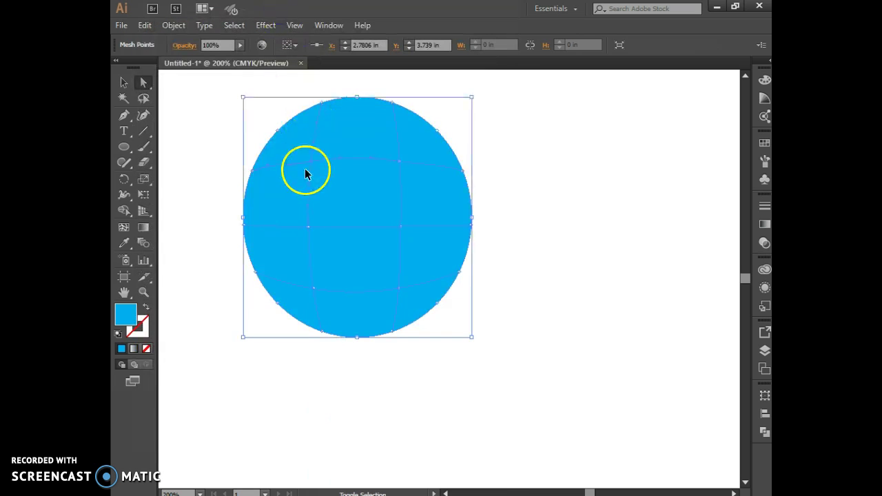
key(ctrl+shift+z)
key(ctrl+shift+z)
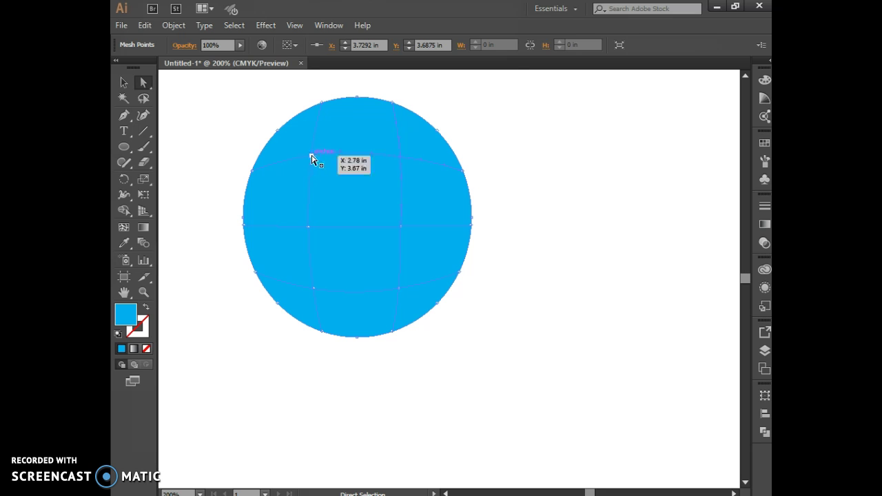
- Colour the upper-left mesh point dark teal-blue, #055770
click(312, 154)
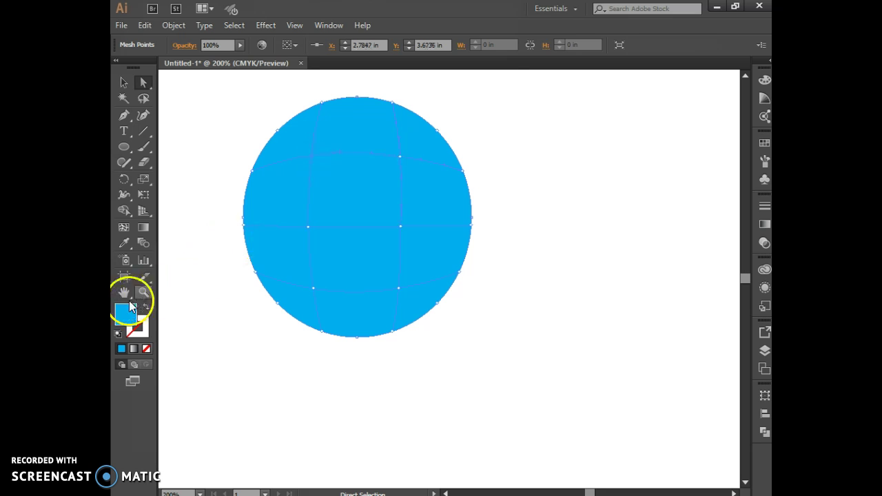
click(123, 316)
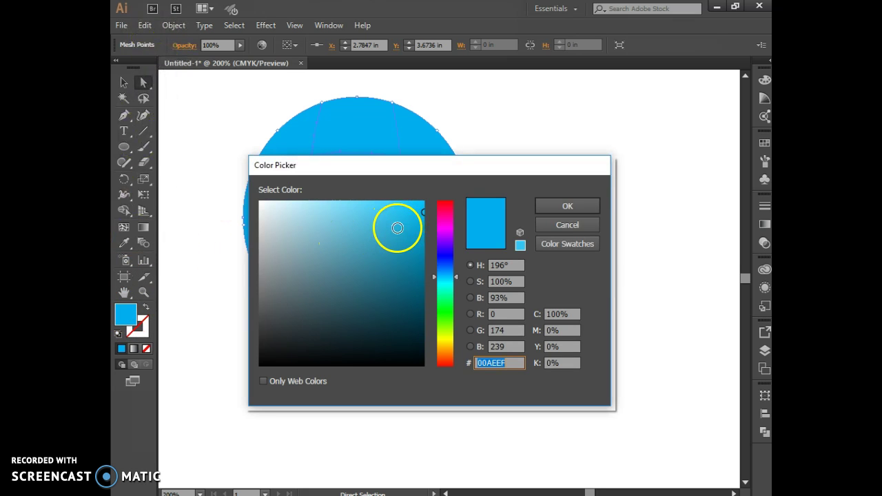
click(419, 294)
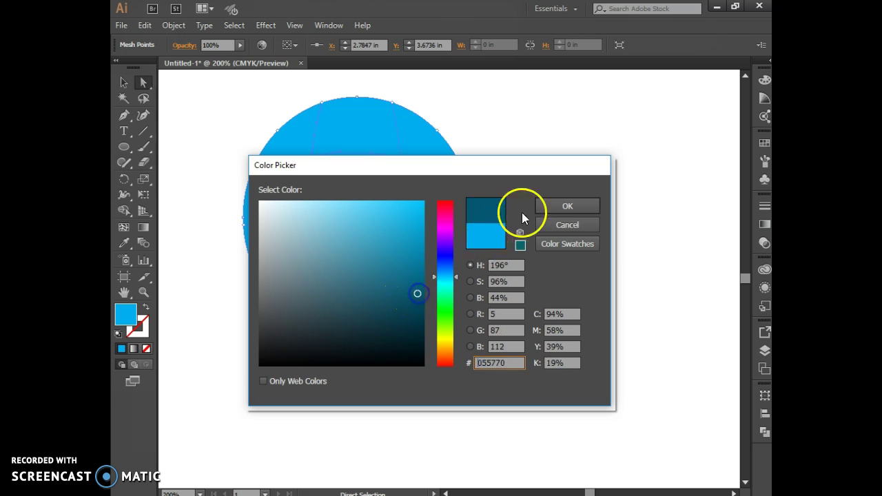
click(542, 208)
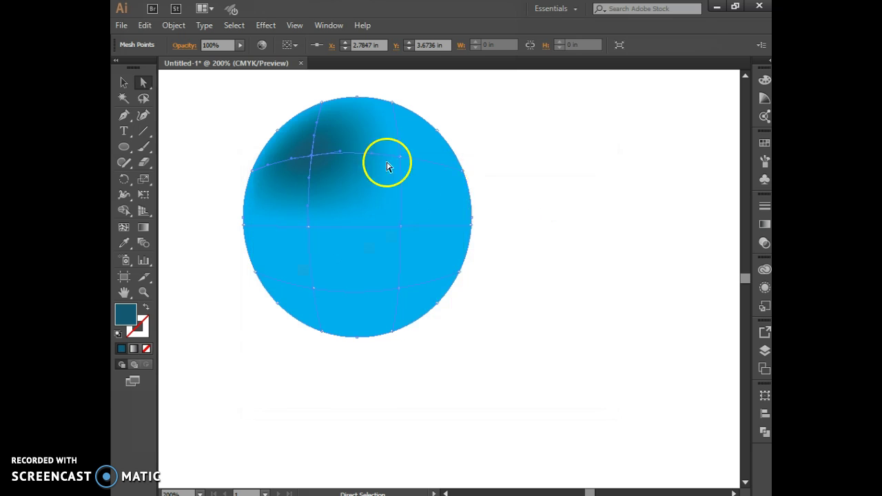
drag(306, 181, 303, 207)
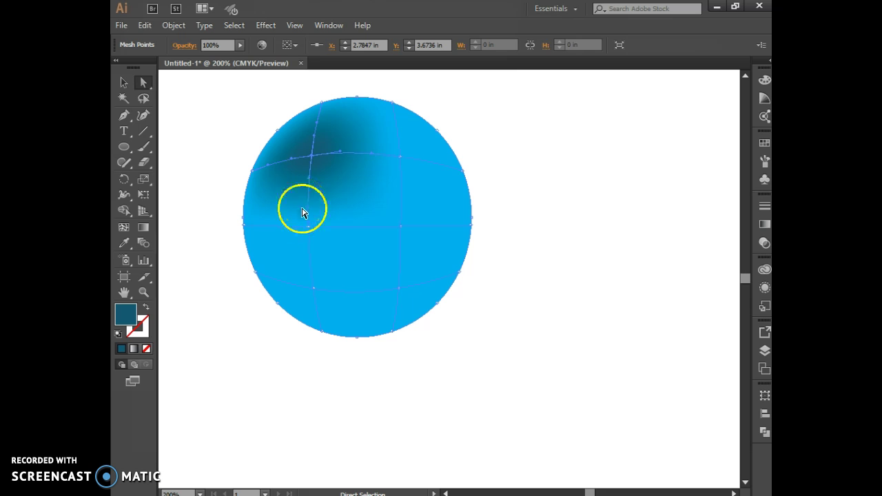
- Colour the inner mesh point at the middle of the left vertical mesh line dark teal-blue, #0A617C
click(309, 226)
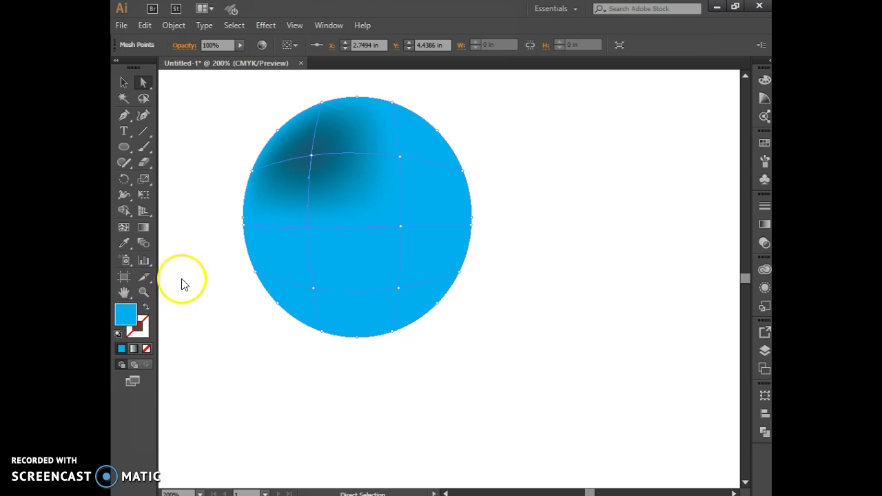
double_click(134, 312)
click(412, 284)
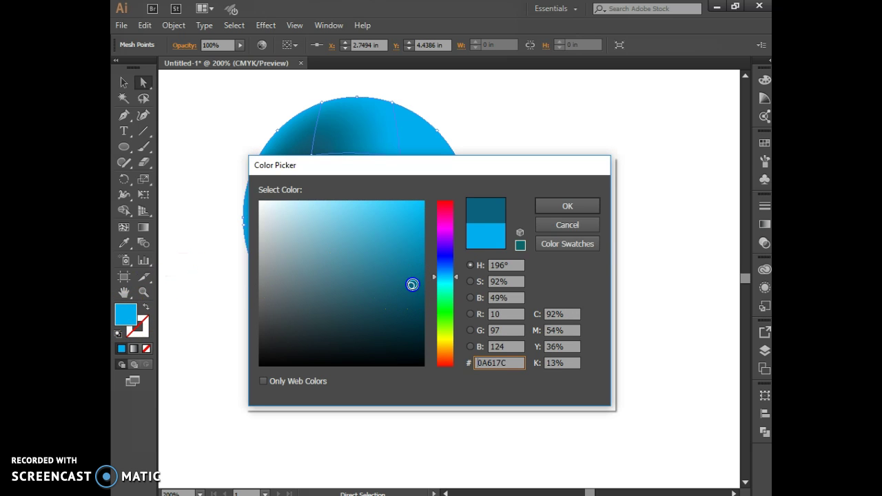
click(560, 206)
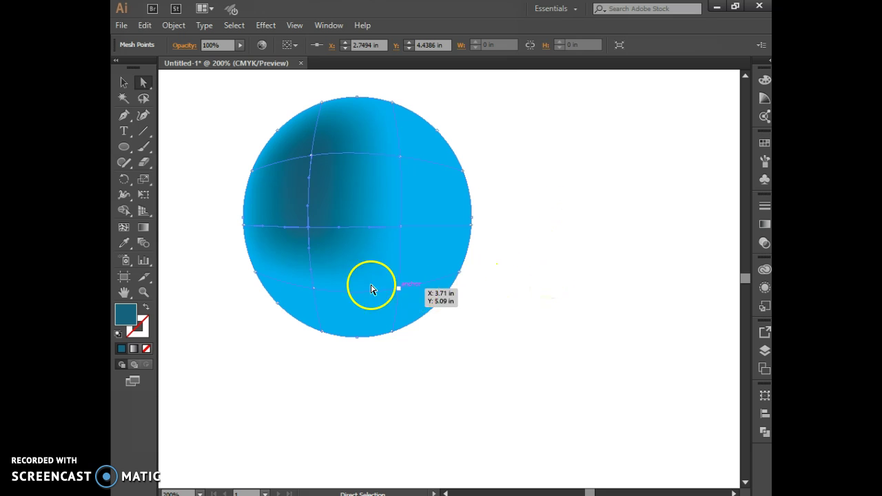
- Colour the inner mesh point at the lower end of the left vertical mesh line a similar dark teal-blue and deselect the circle
click(313, 289)
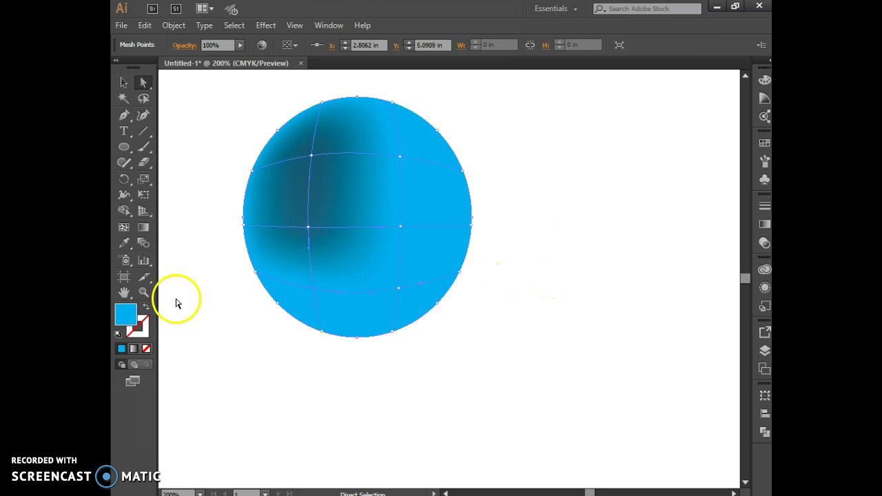
click(122, 317)
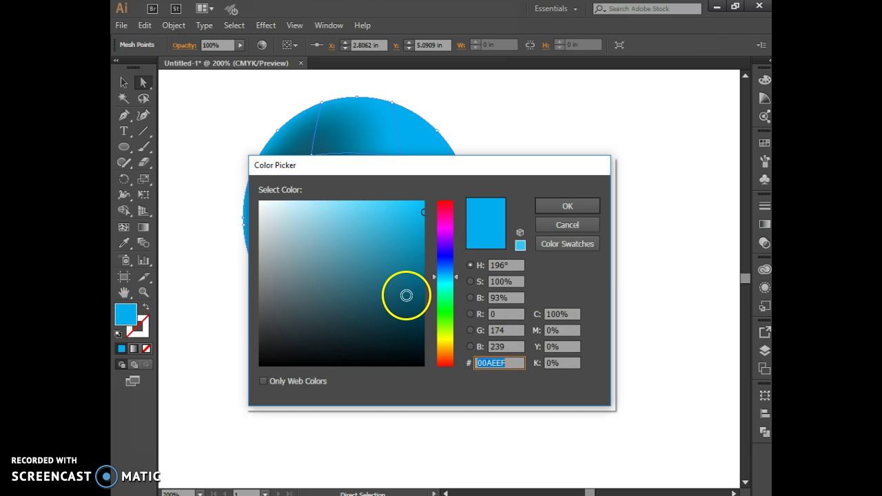
click(406, 296)
click(567, 207)
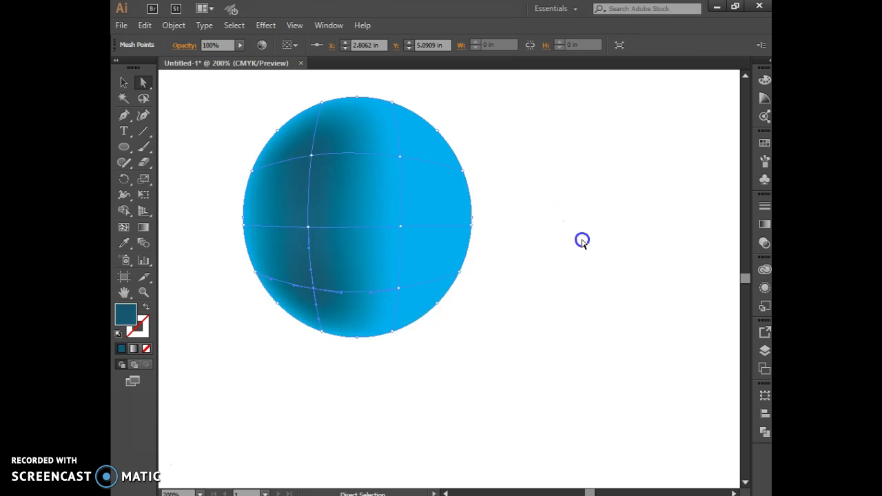
click(582, 241)
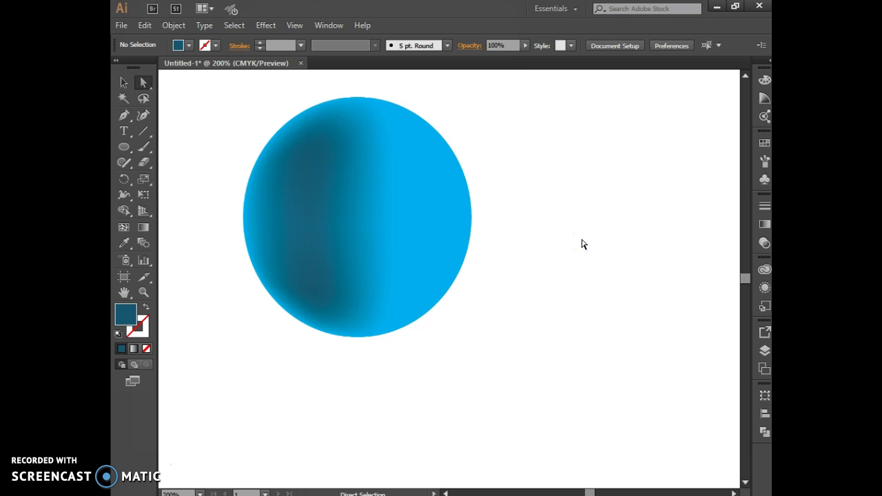
- Colour the right-edge mesh point of the upper horizontal mesh line pale blue, #9AD3E5, and pull its inner handle towards the circle's centre
click(335, 240)
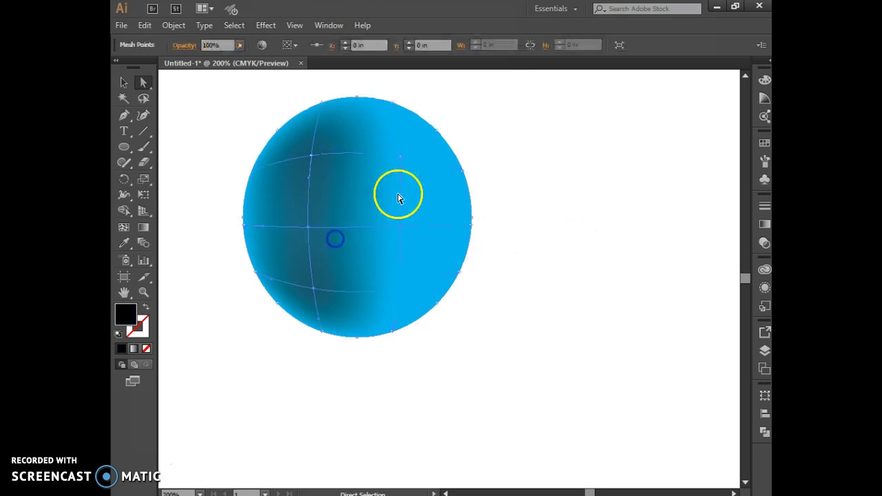
click(462, 173)
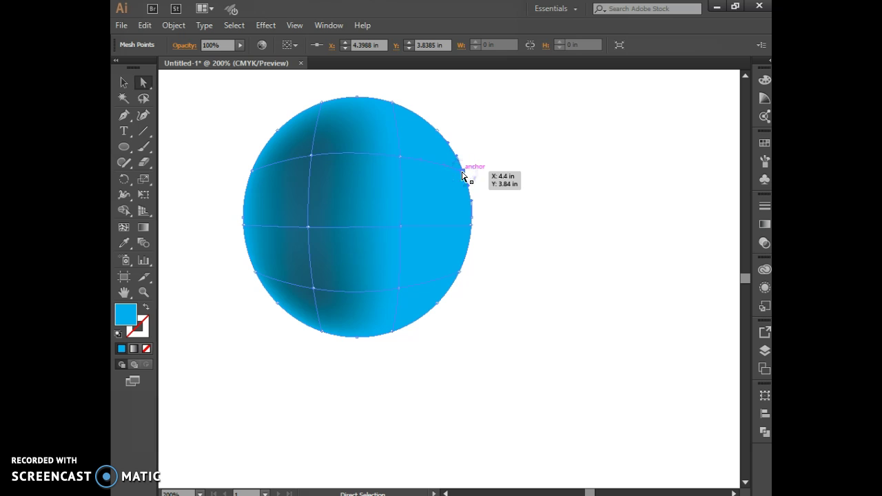
click(121, 333)
click(120, 316)
double_click(122, 316)
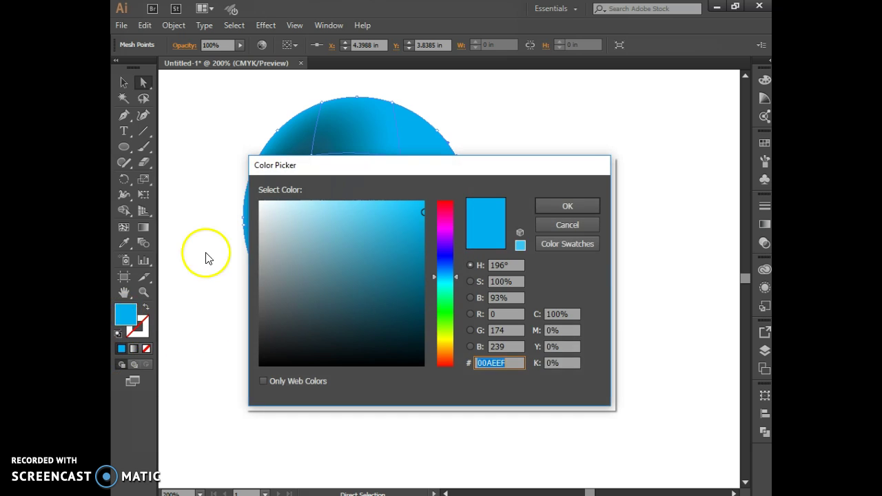
click(315, 218)
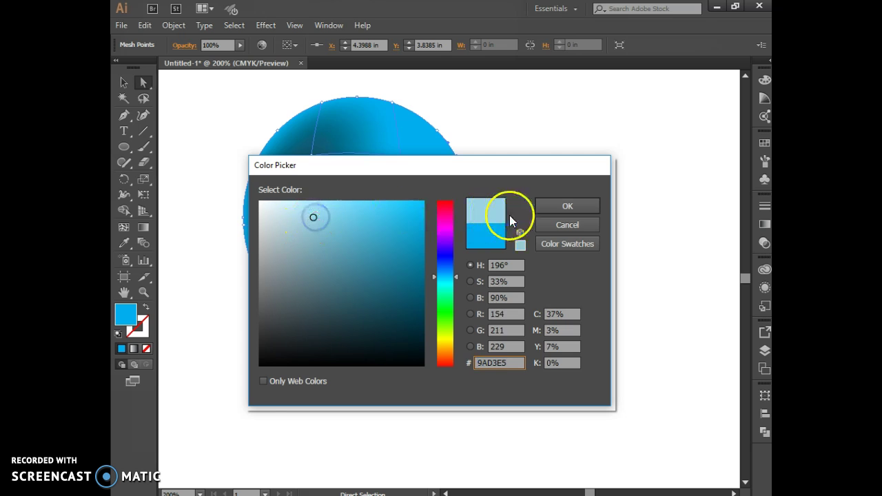
click(548, 210)
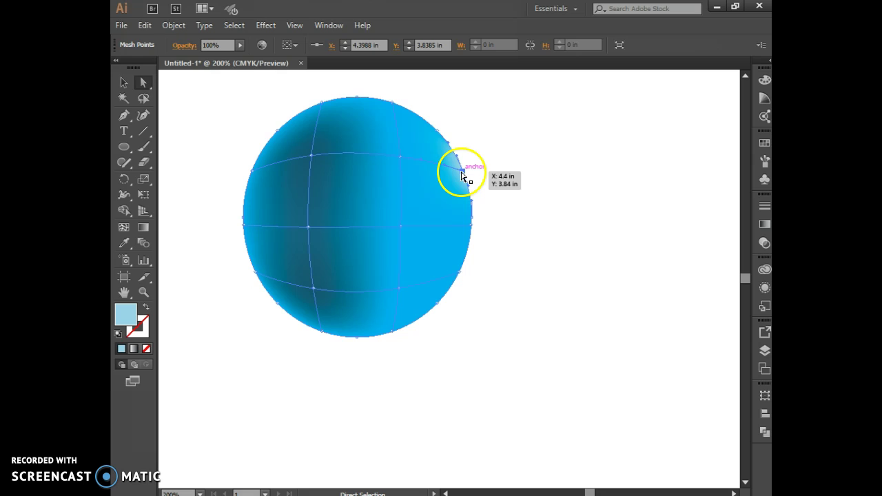
drag(444, 169, 398, 181)
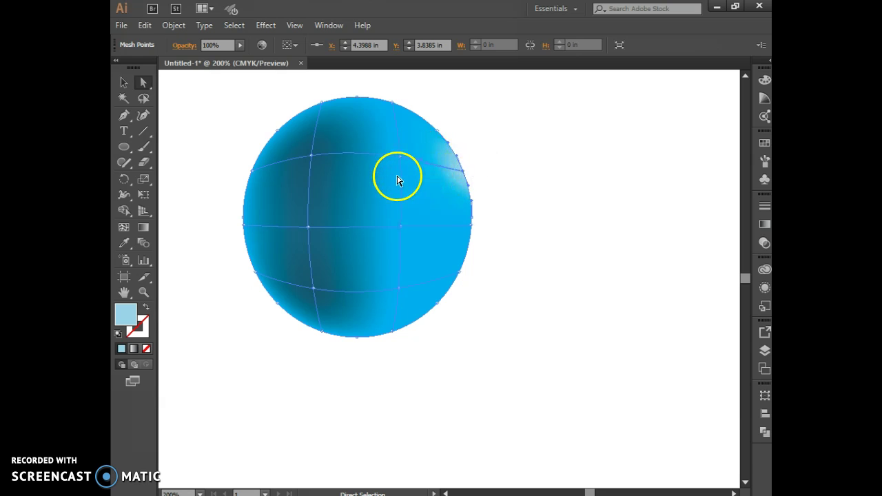
click(565, 227)
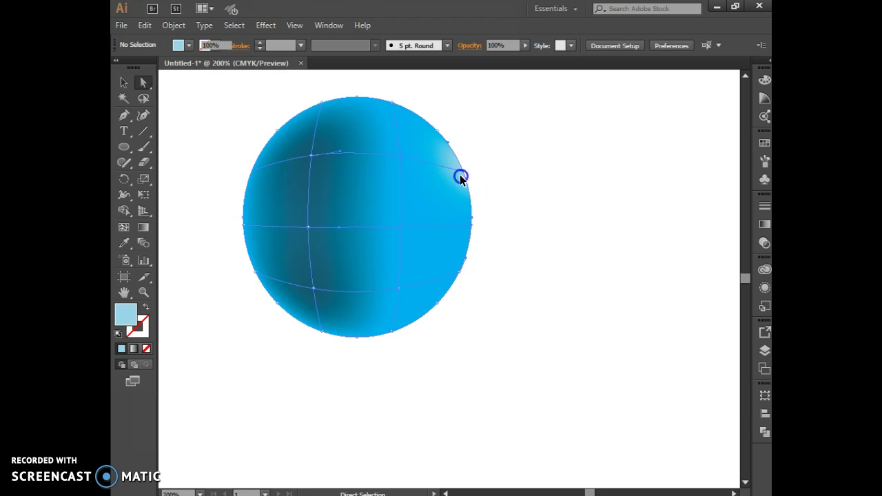
- Colour the right-edge mesh point of the middle horizontal mesh line a similar pale blue and deselect the circle
click(460, 176)
click(473, 222)
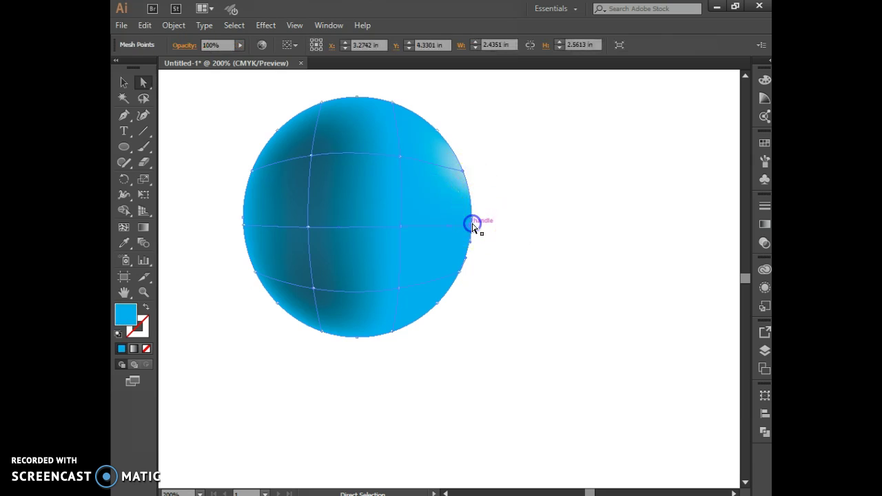
double_click(127, 314)
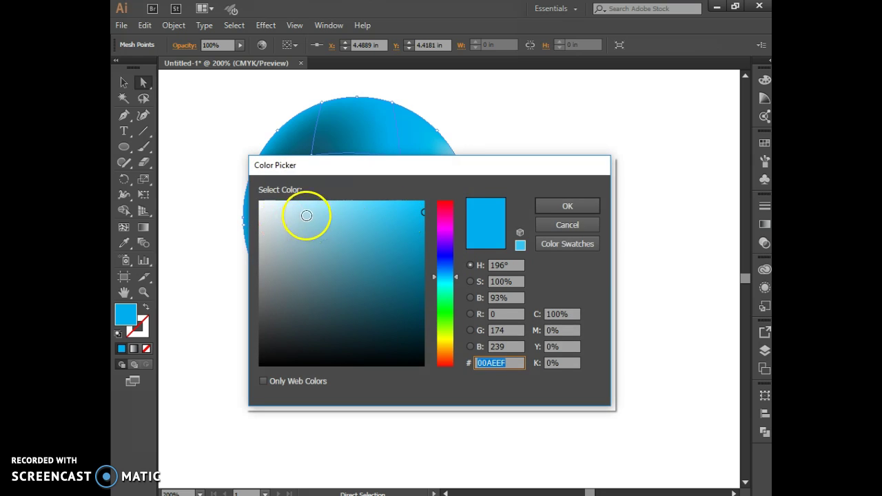
click(304, 215)
click(548, 211)
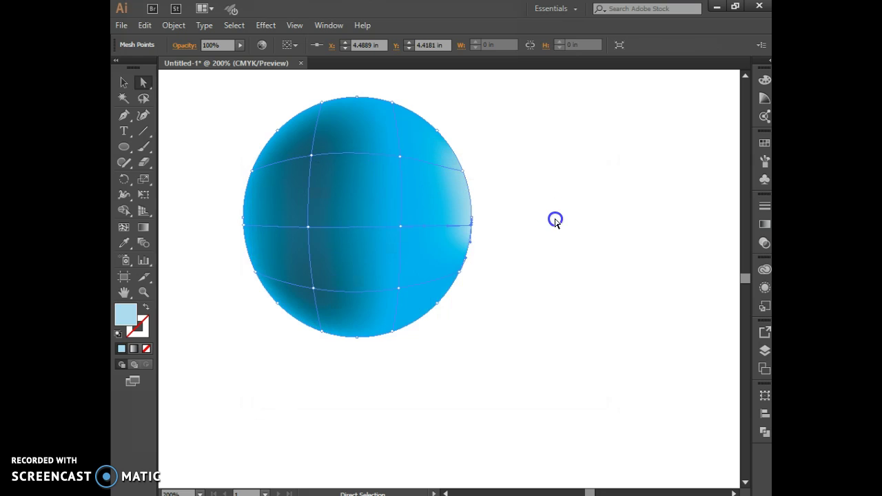
click(556, 218)
- Colour the circle's upper-right outline point at X 4.12, Y 3.41 in pale blue, #9CD4E5, and deselect the circle
click(447, 160)
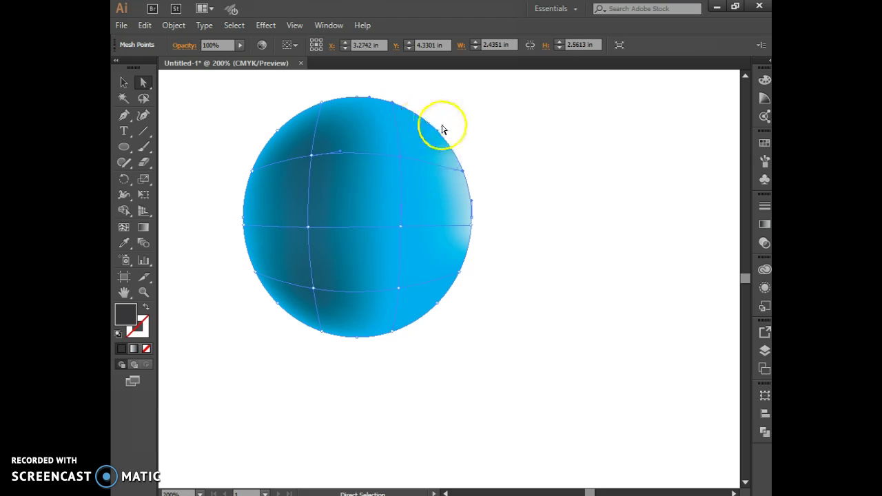
click(437, 133)
click(133, 321)
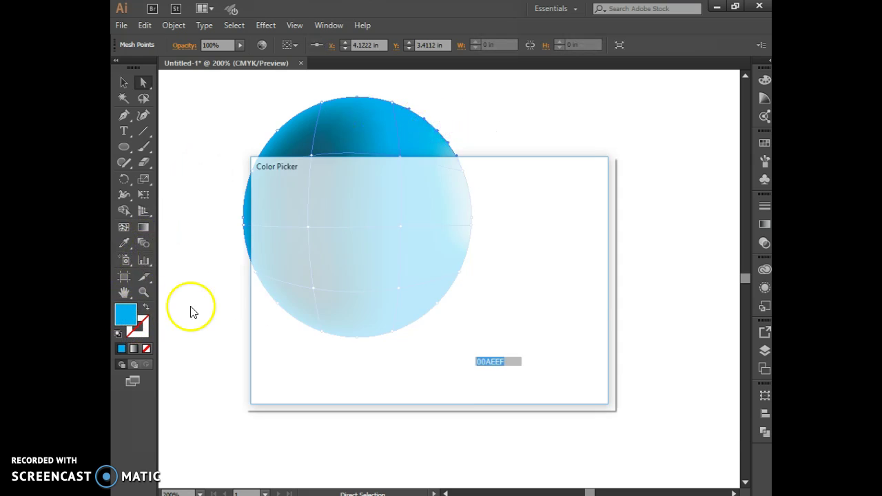
click(311, 217)
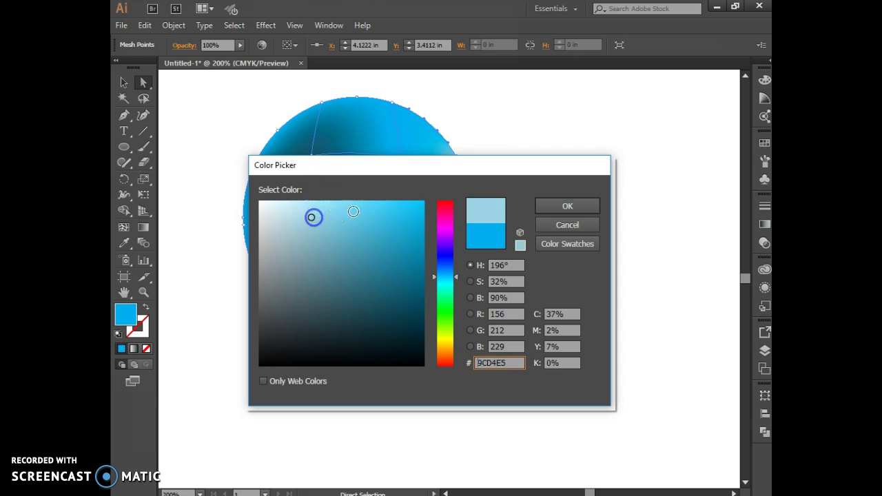
click(546, 207)
click(535, 204)
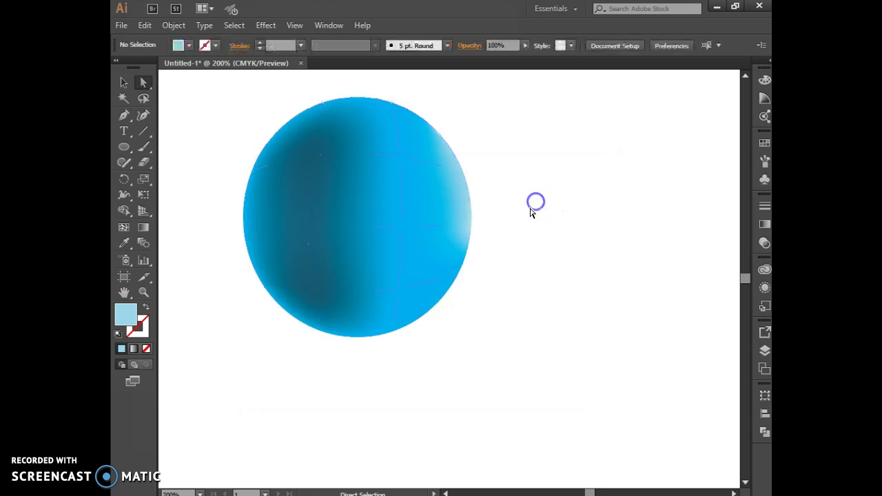
- Colour the left-edge mesh point of the middle horizontal mesh line very dark teal, #063544
click(257, 253)
click(243, 226)
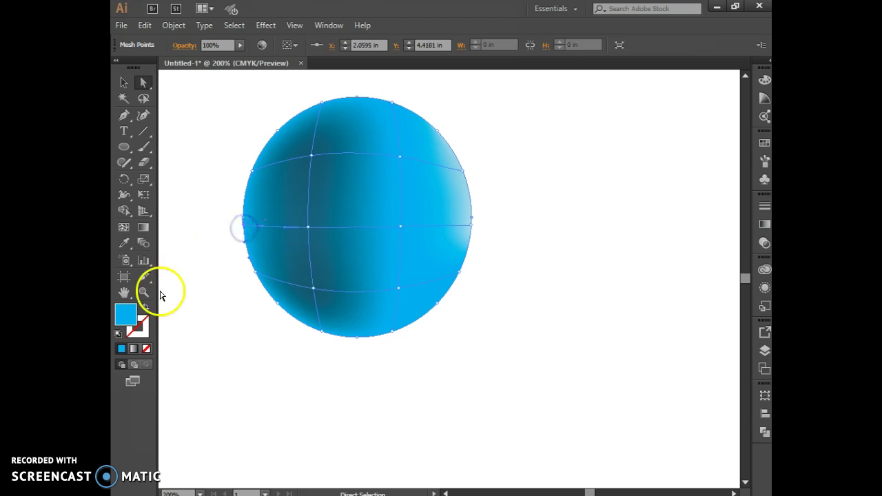
double_click(127, 314)
drag(411, 361, 411, 322)
click(545, 207)
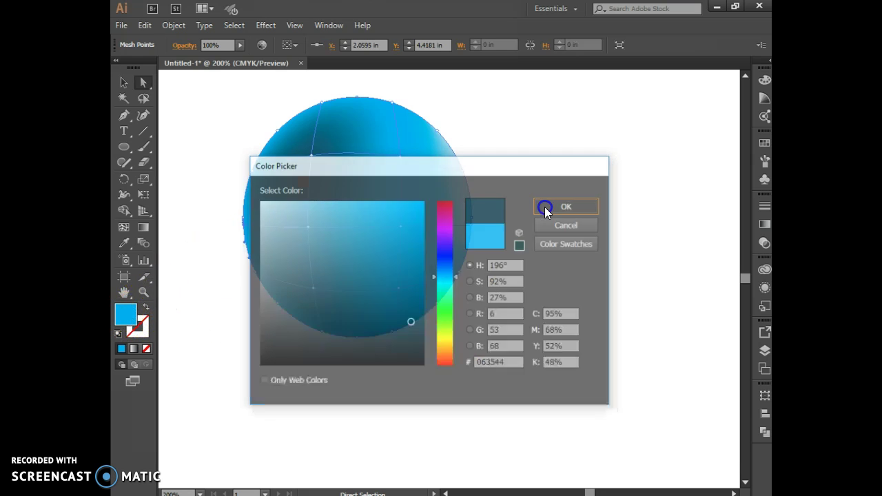
- Colour the left-edge mesh point of the lower horizontal mesh line near-black teal, #032935
click(256, 272)
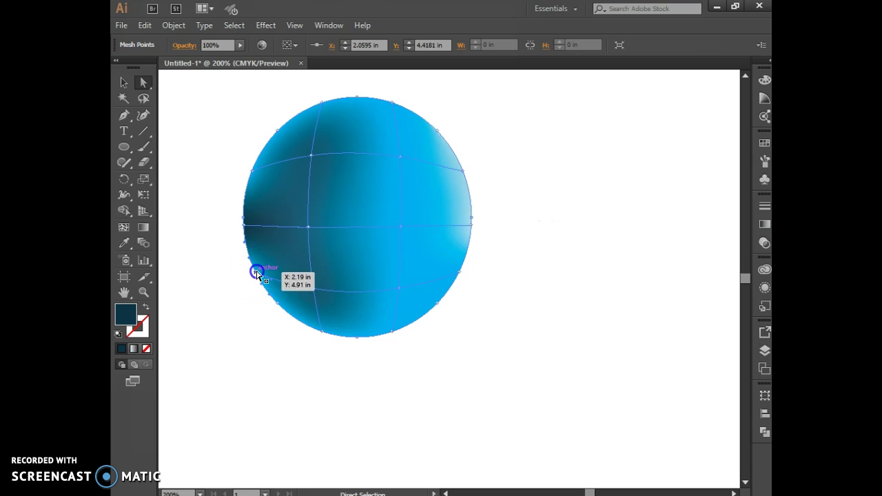
double_click(126, 317)
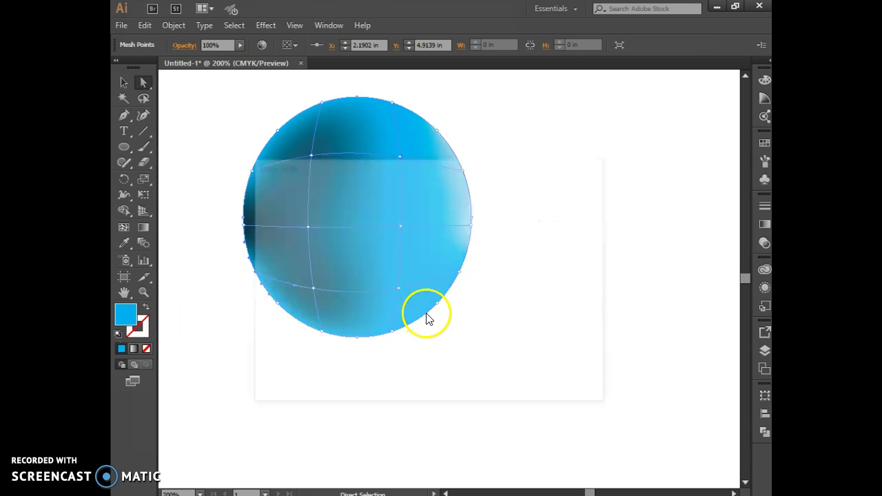
click(416, 331)
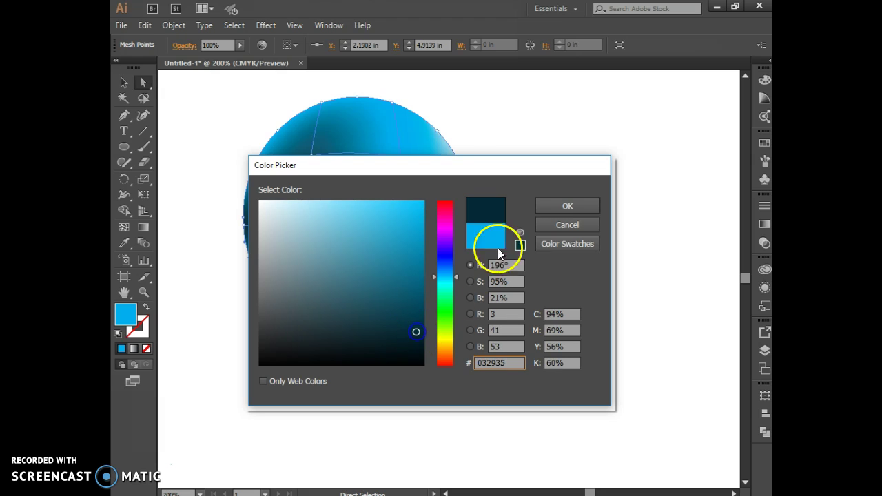
click(545, 207)
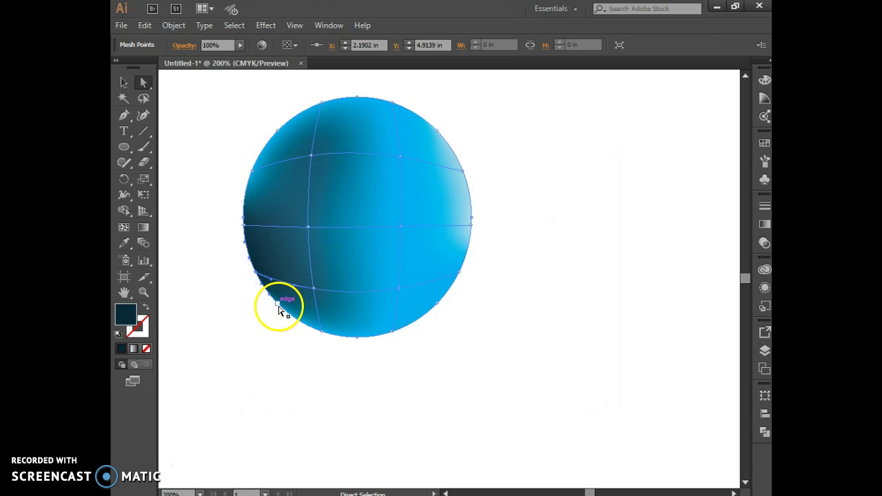
- Colour the circle's lower-left outline point at X 2.43, Y 5.25 in very dark teal
click(276, 307)
double_click(129, 312)
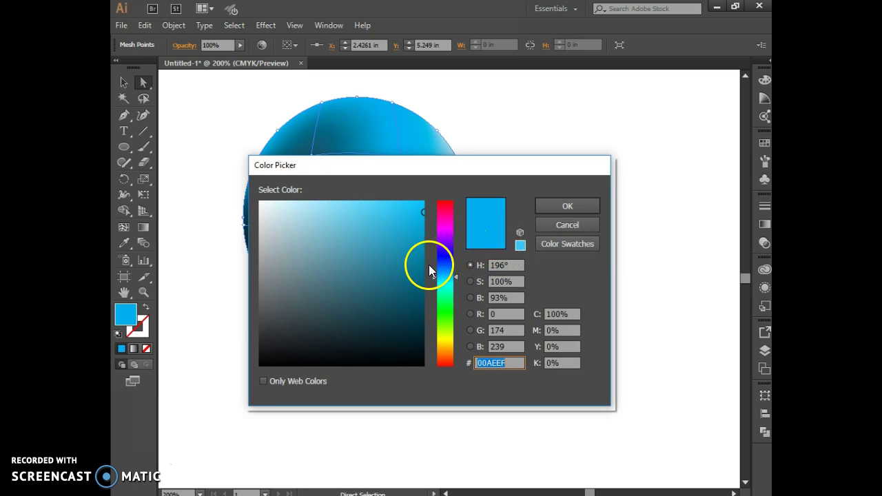
click(406, 333)
click(567, 208)
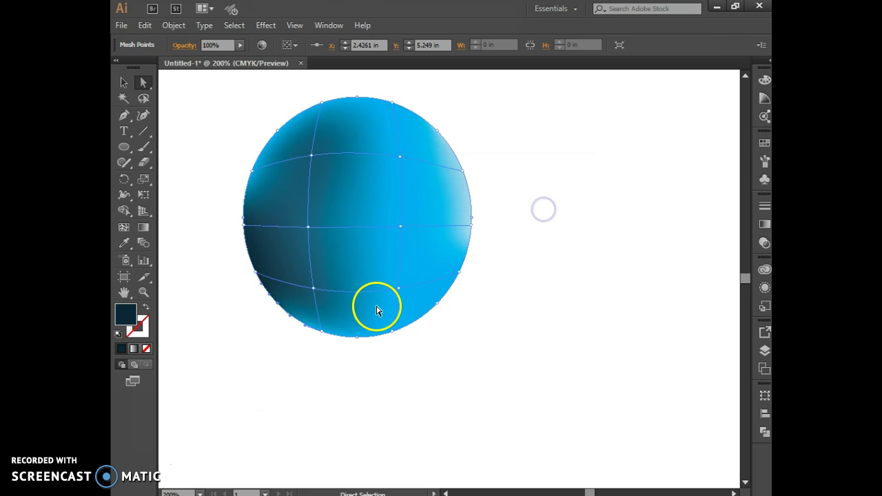
- Colour the mesh point where the left vertical mesh line meets the circle's bottom edge dark teal, #083847
click(322, 333)
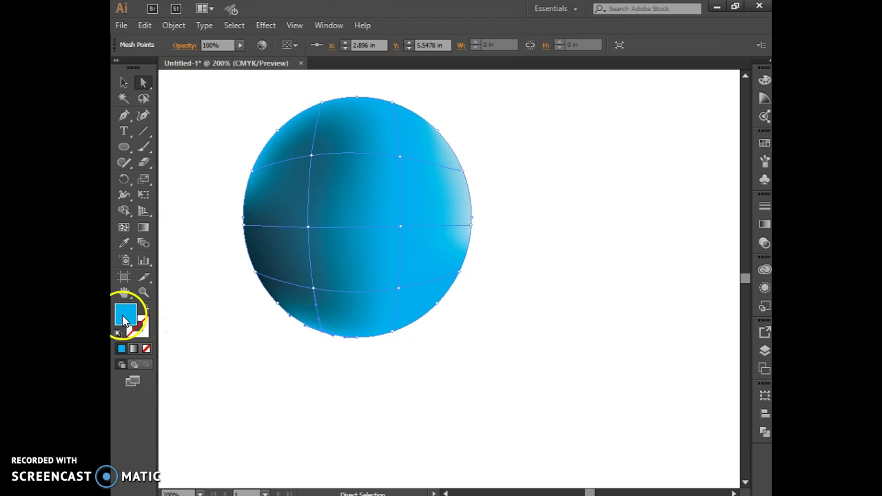
double_click(124, 314)
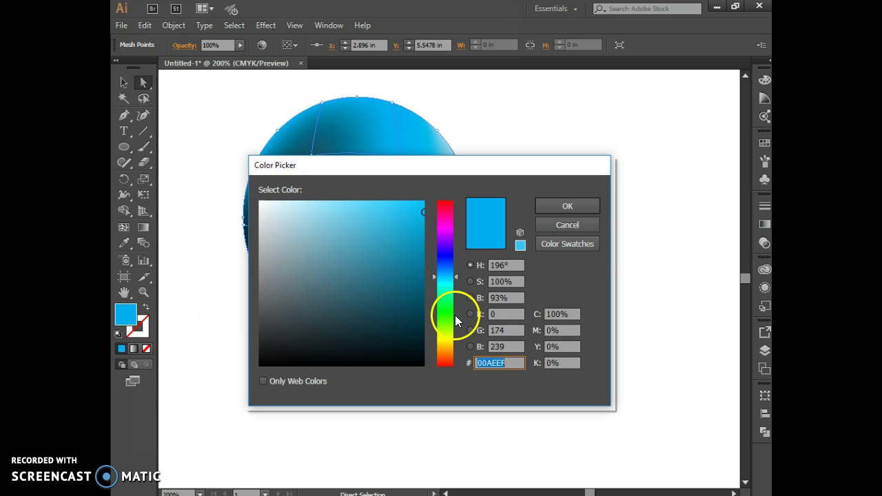
click(406, 319)
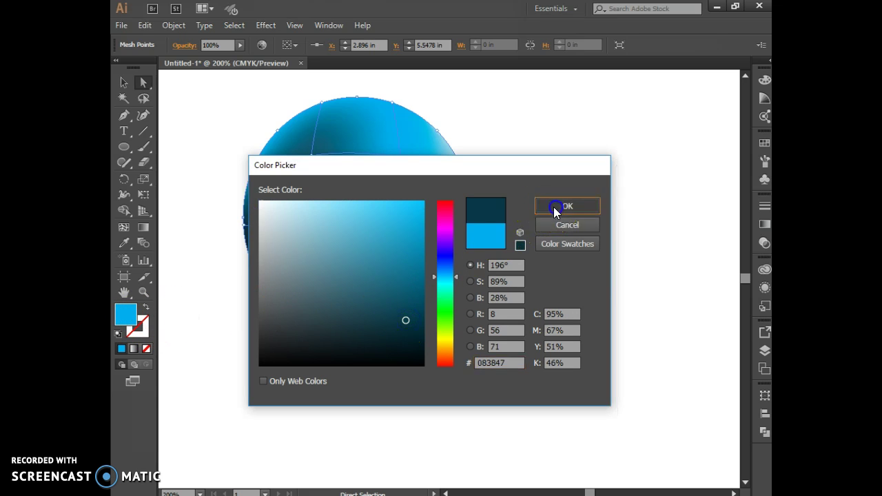
click(554, 206)
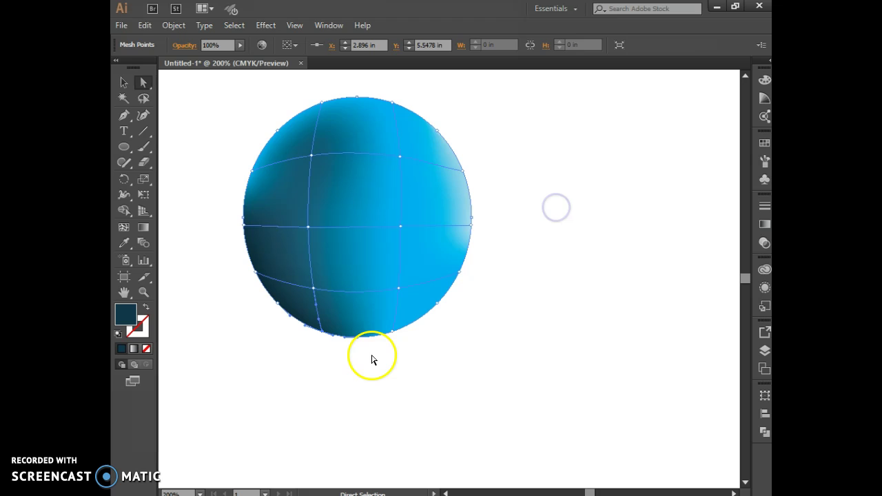
- Colour the left-edge mesh point of the upper horizontal mesh line dark teal, #0B4051
click(252, 172)
double_click(124, 315)
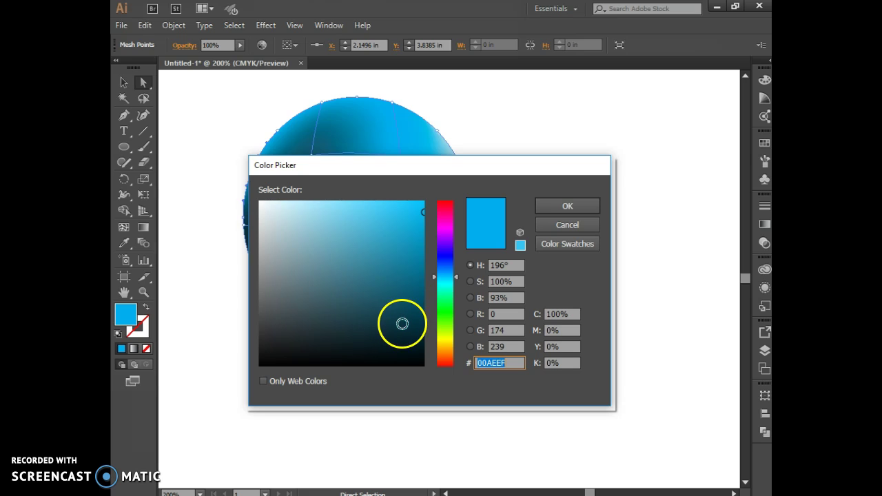
click(401, 323)
click(404, 314)
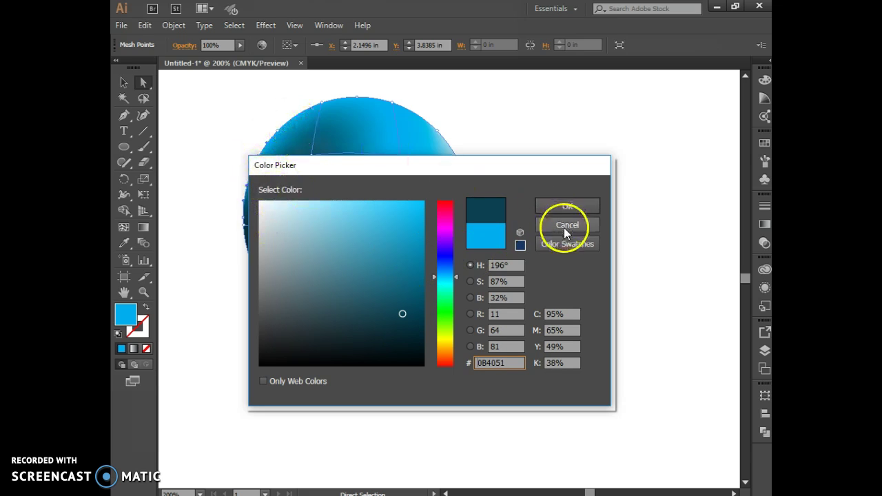
click(560, 206)
click(621, 284)
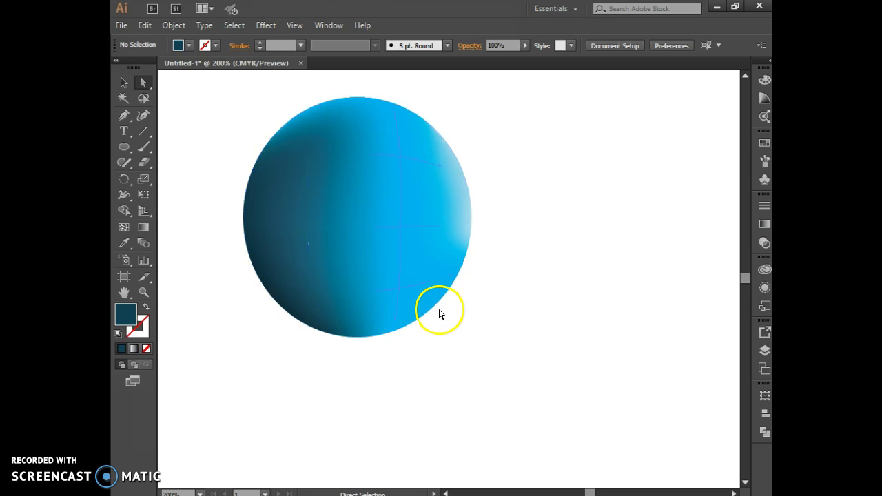
- Adjust the right-hand direction handle of the mesh point where the left vertical and lower horizontal mesh lines cross
click(314, 289)
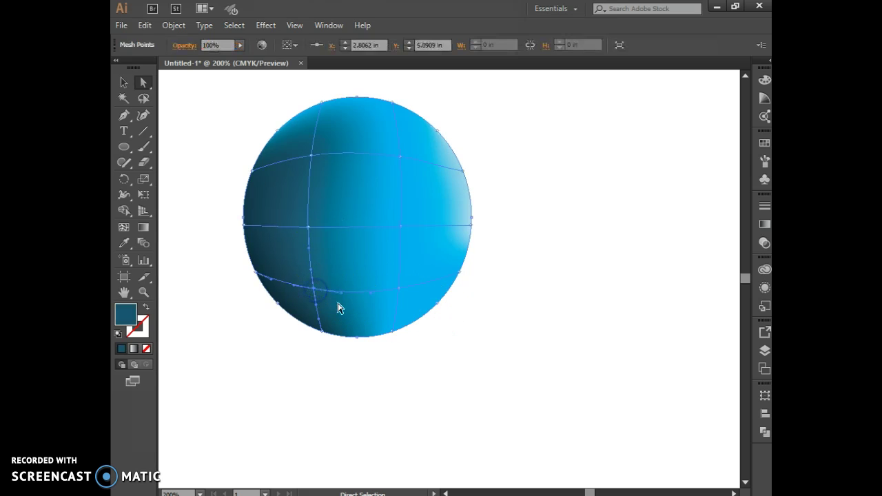
drag(343, 296, 365, 295)
click(463, 388)
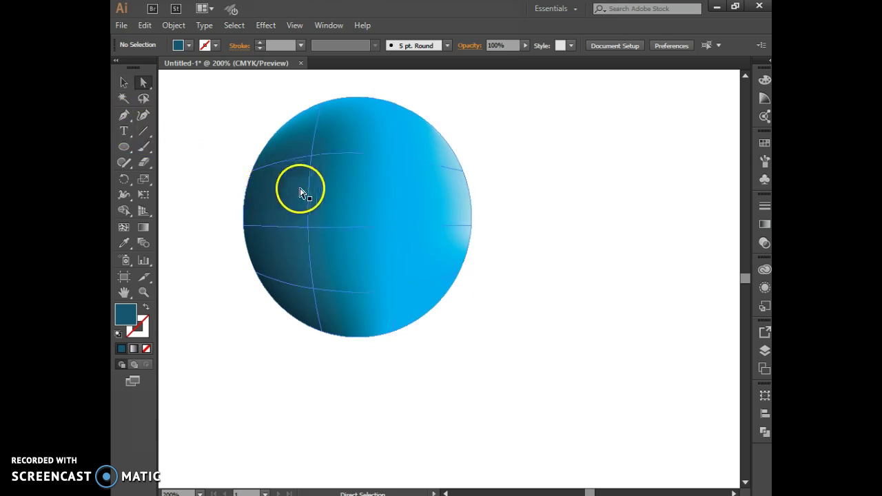
- Duplicate the whole shaded blue sphere and place the copy beside it on the right
click(122, 82)
click(281, 193)
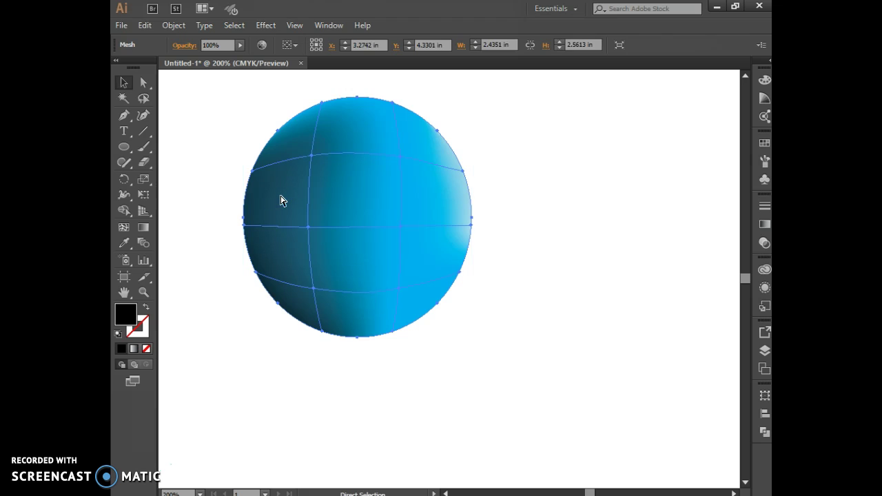
key(ctrl+c)
key(ctrl+v)
drag(372, 303, 519, 261)
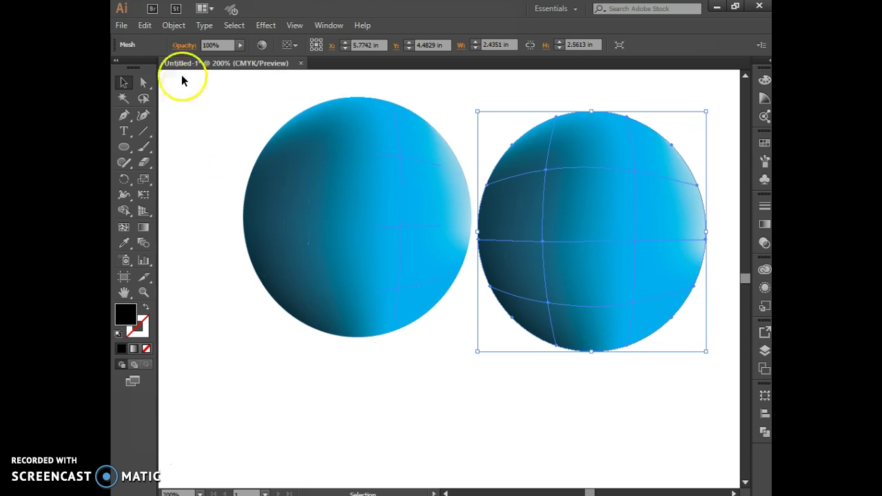
click(504, 267)
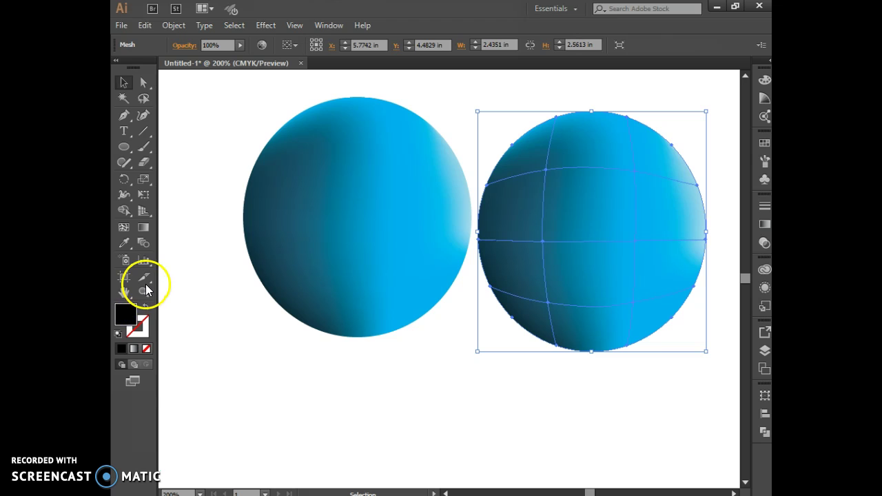
double_click(130, 309)
click(443, 217)
click(567, 206)
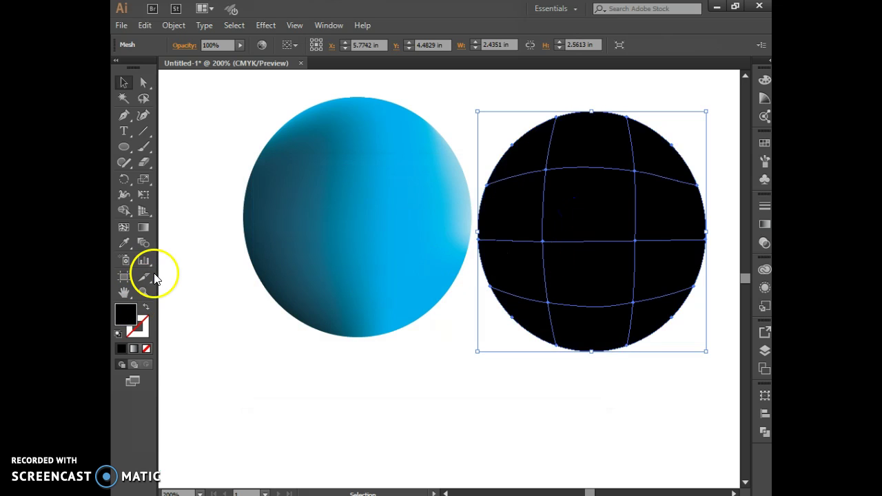
- Fill the whole duplicated mesh sphere with magenta, #C23F97
double_click(121, 315)
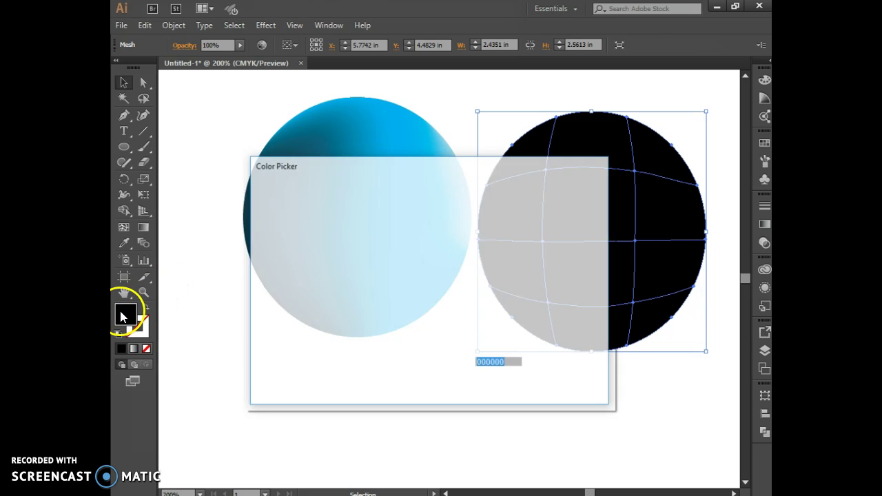
click(443, 223)
click(410, 224)
click(554, 208)
click(543, 242)
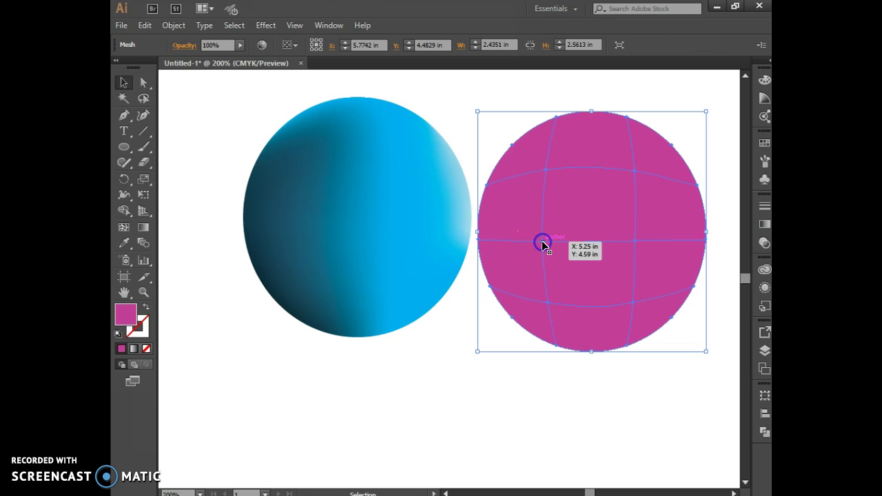
double_click(543, 242)
key(ctrl+z)
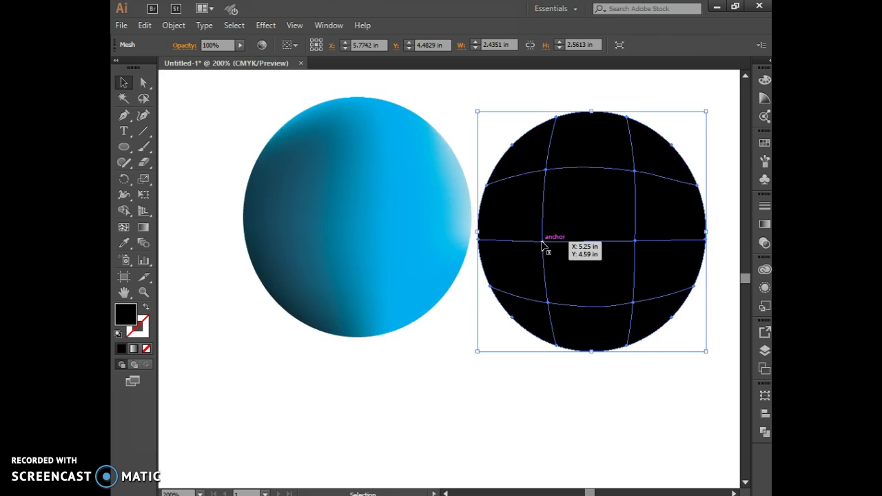
key(a)
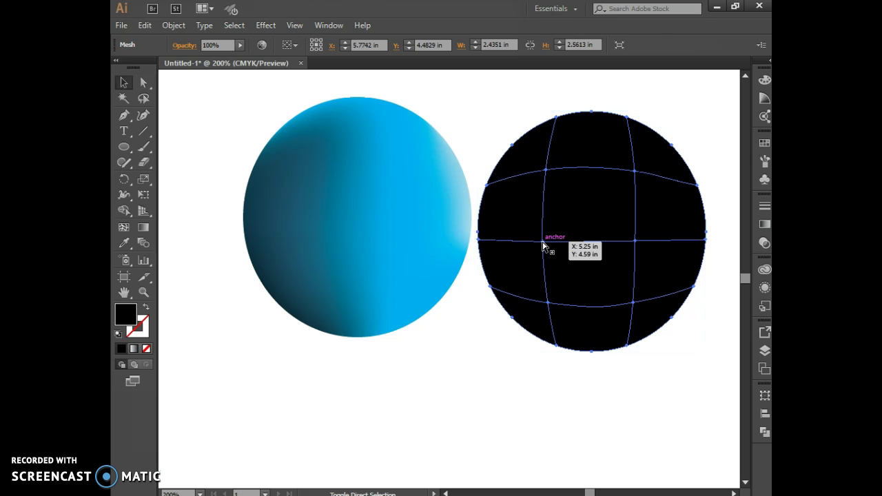
key(ctrl+shift+z)
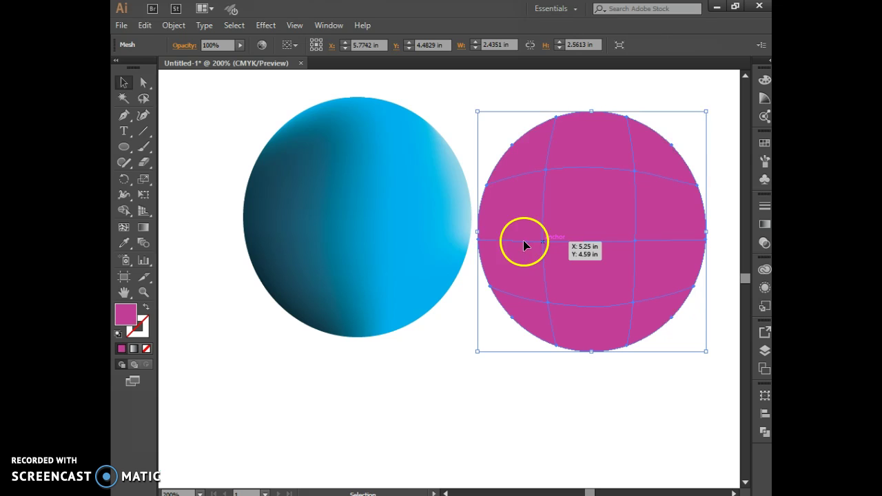
- Colour the magenta sphere's mesh point where the left vertical and middle horizontal mesh lines cross green
click(144, 83)
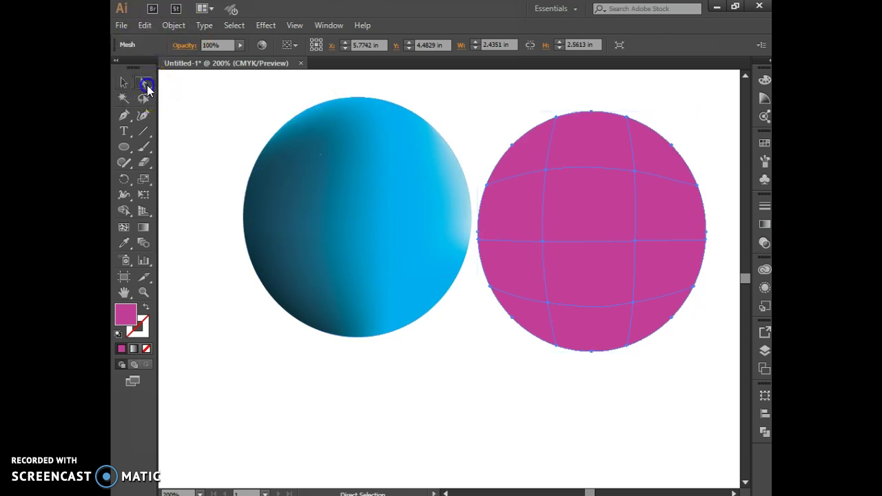
click(543, 242)
double_click(129, 318)
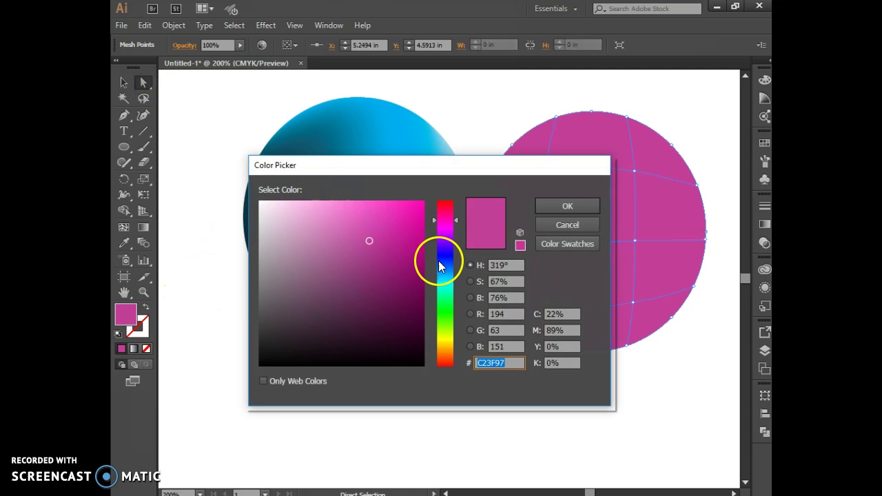
click(447, 297)
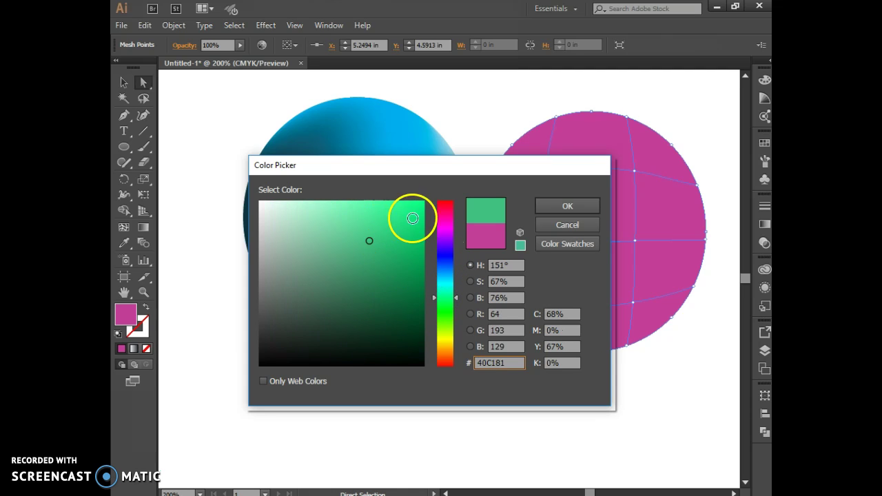
click(420, 205)
click(548, 202)
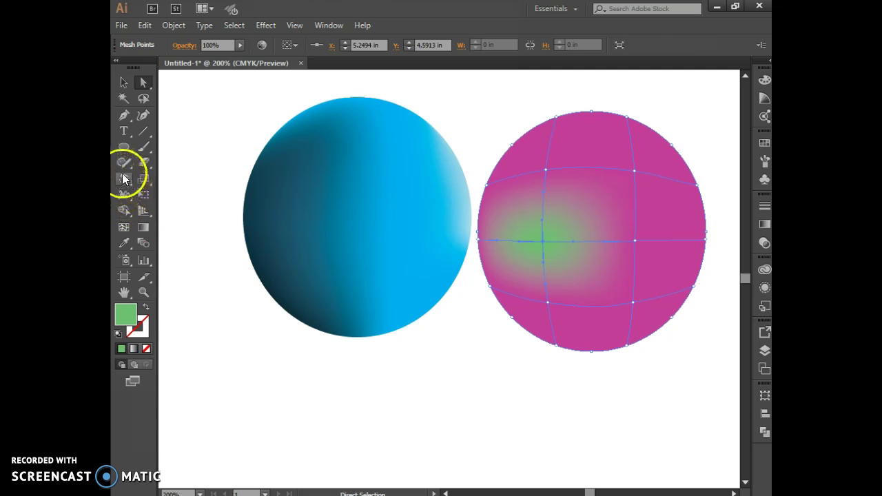
- Add green mesh points around the green spot with the Mesh tool, at about X 5.39, Y 4.19; X 5.09, Y 4.38; and X 5.27, Y 4.92 in
click(124, 228)
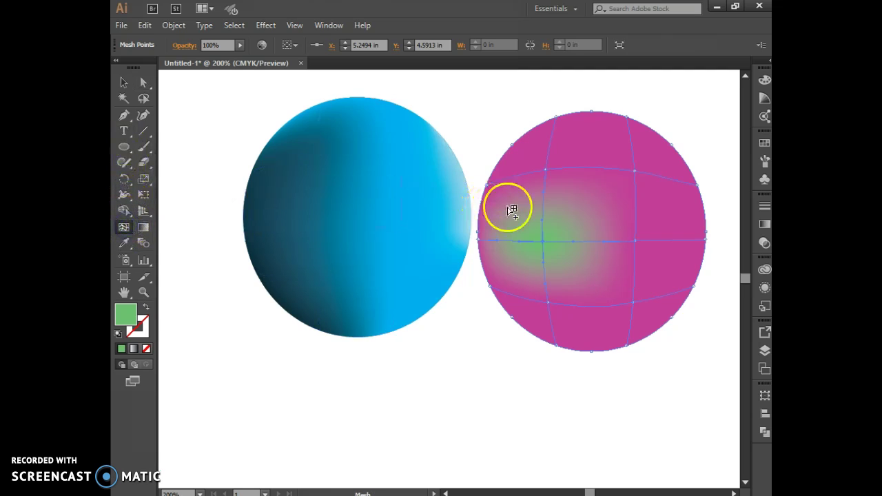
click(557, 205)
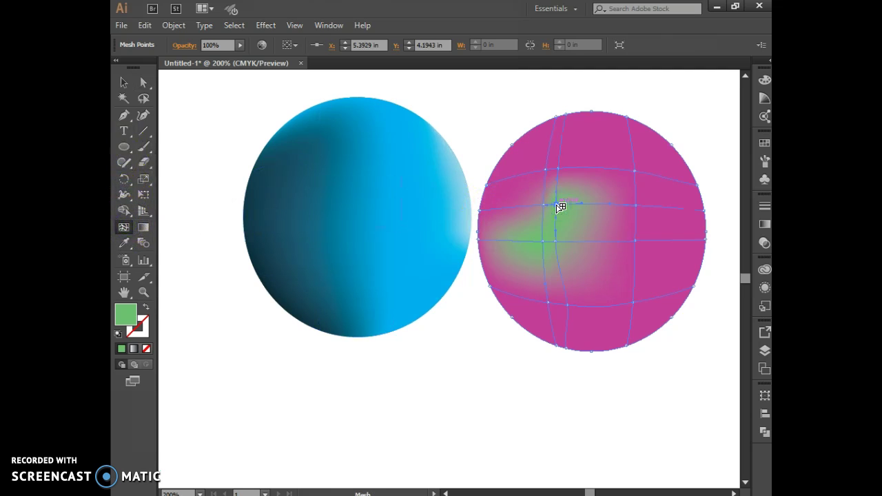
click(568, 306)
mouse_move(568, 306)
mouse_down()
mouse_move(522, 257)
mouse_move(524, 226)
mouse_move(533, 225)
mouse_up()
click(529, 223)
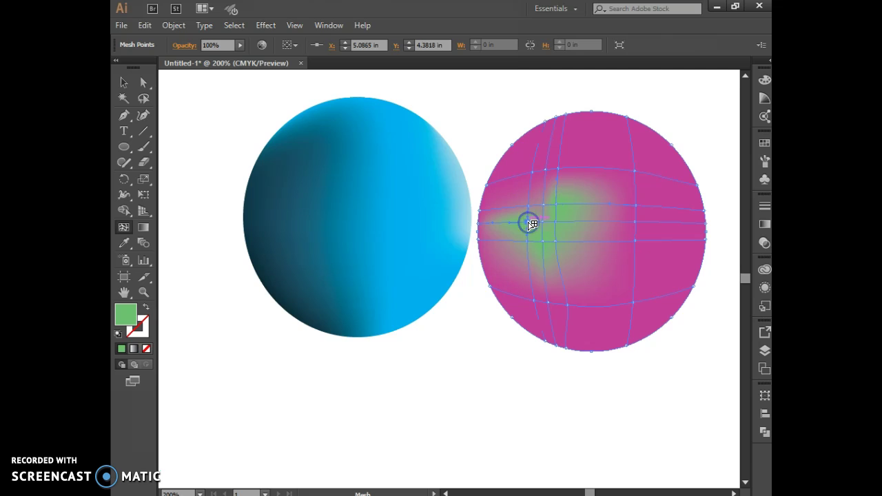
click(544, 204)
click(561, 293)
click(548, 277)
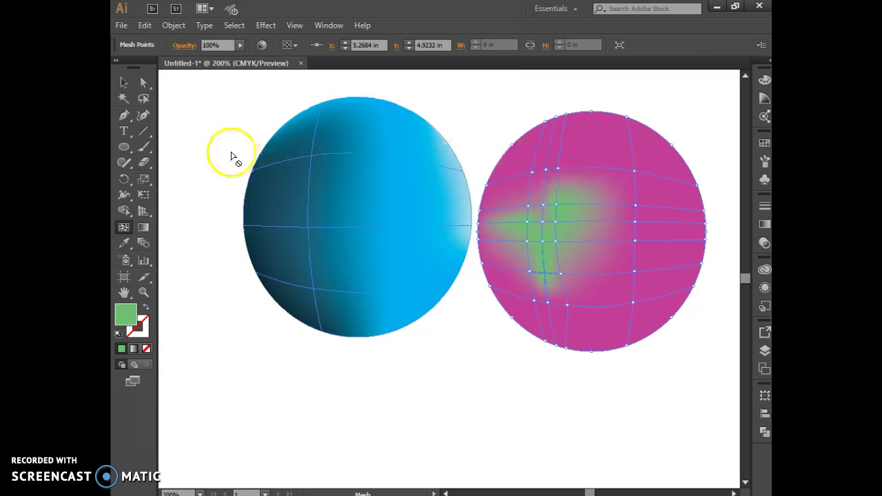
- Colour the magenta sphere's upper-right inner mesh point with the yellow swatch and move the swatches below the sphere
click(143, 82)
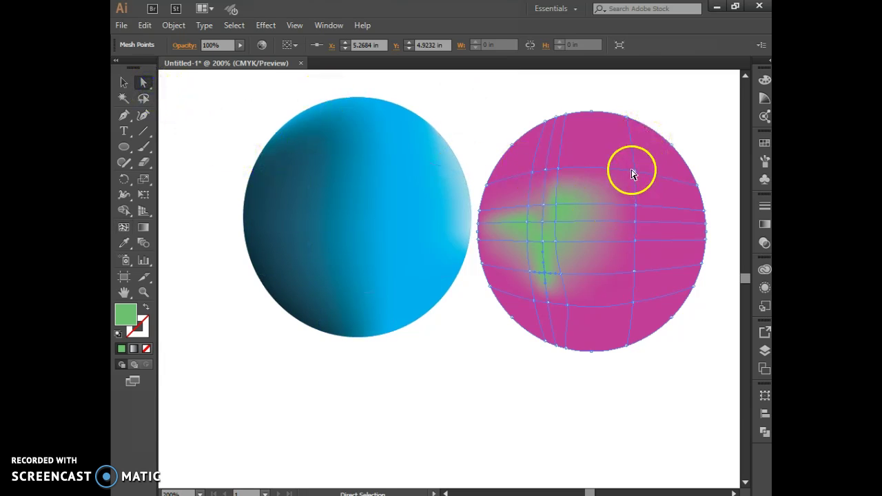
click(634, 171)
double_click(125, 315)
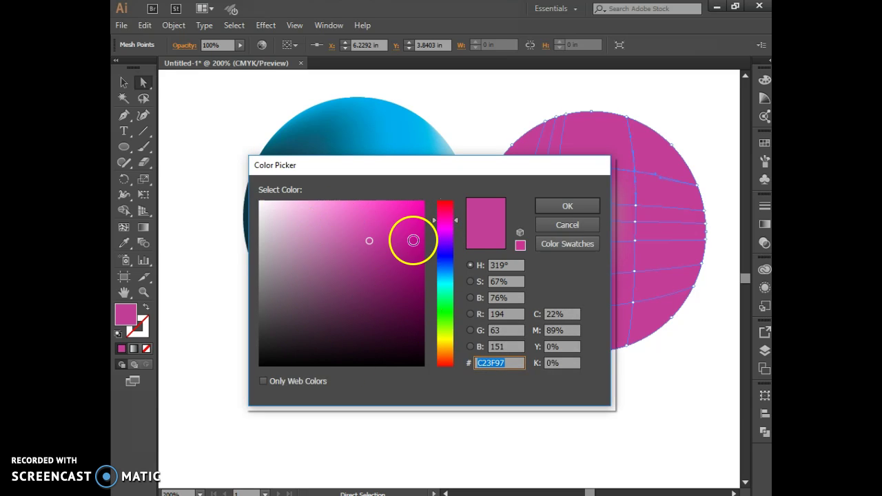
click(577, 225)
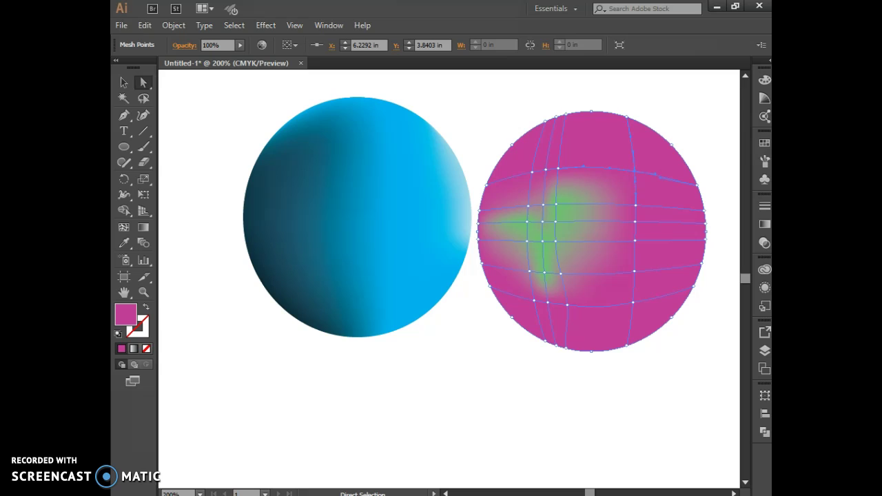
click(764, 146)
click(649, 171)
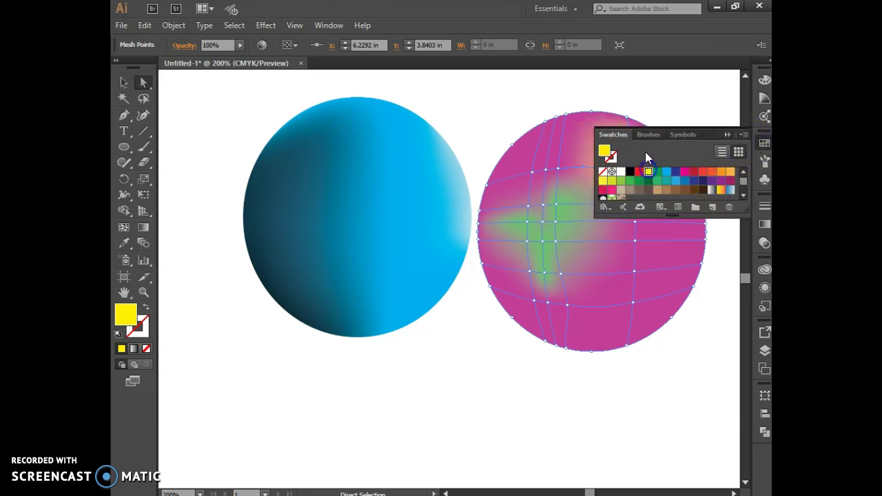
drag(724, 138, 713, 366)
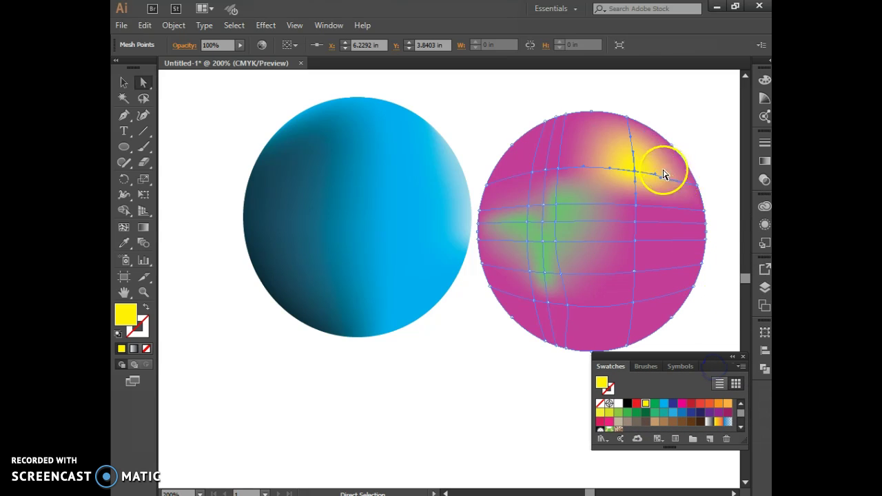
- Colour the five inner mesh points below the yellow one on the right vertical mesh line with the same yellow swatch, and deselect
click(635, 206)
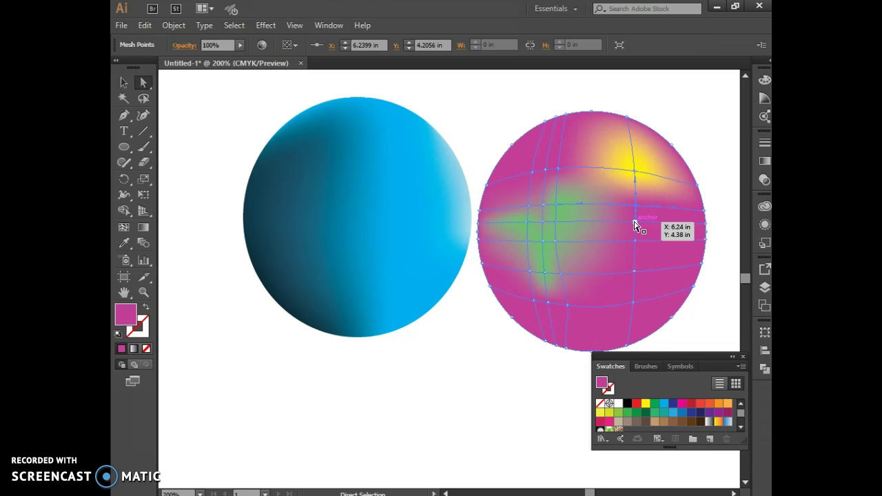
shift+click(636, 222)
shift+click(635, 242)
shift+click(634, 273)
shift+click(635, 303)
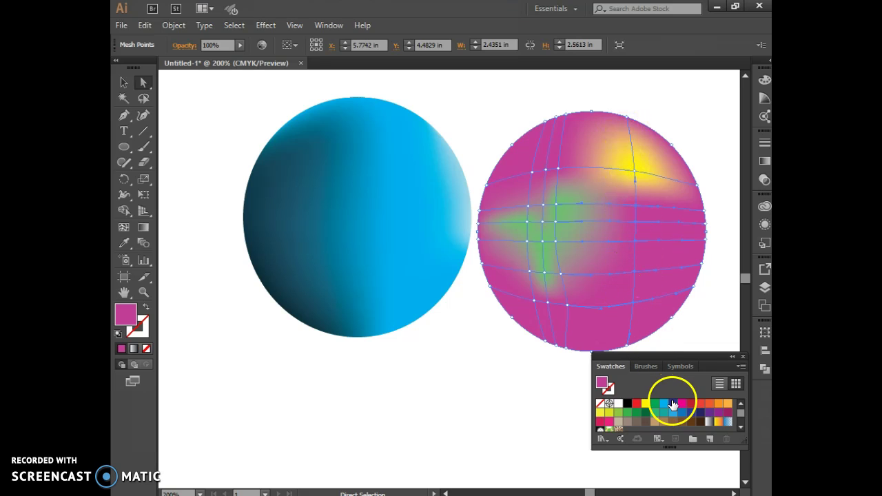
click(647, 405)
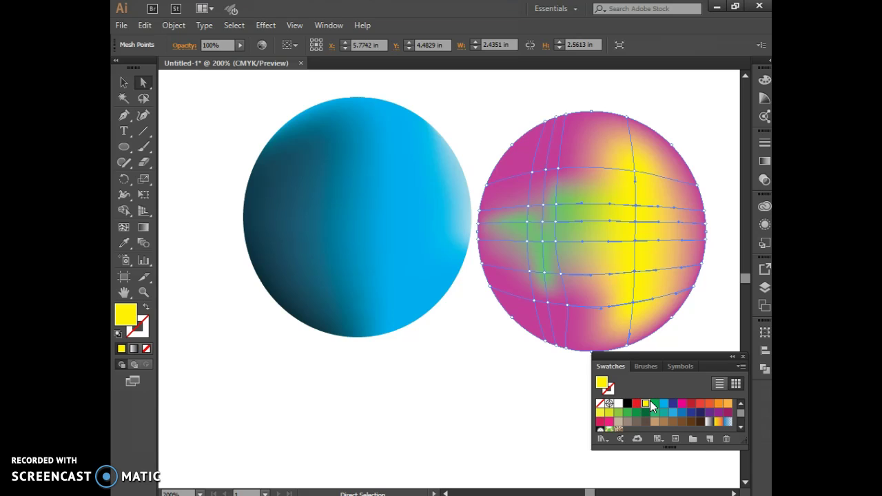
click(715, 333)
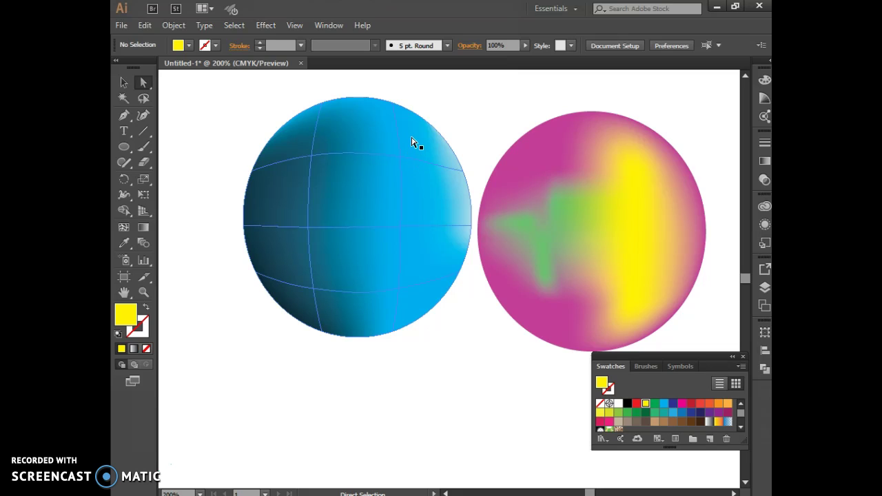
click(292, 365)
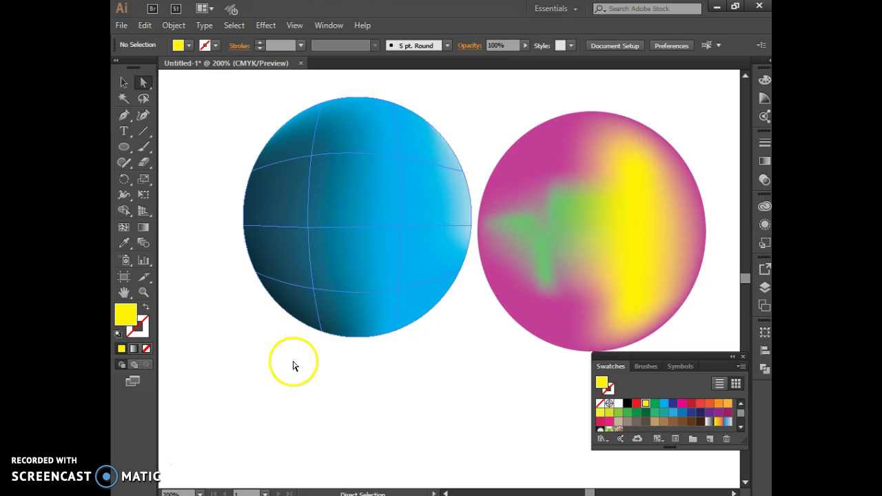